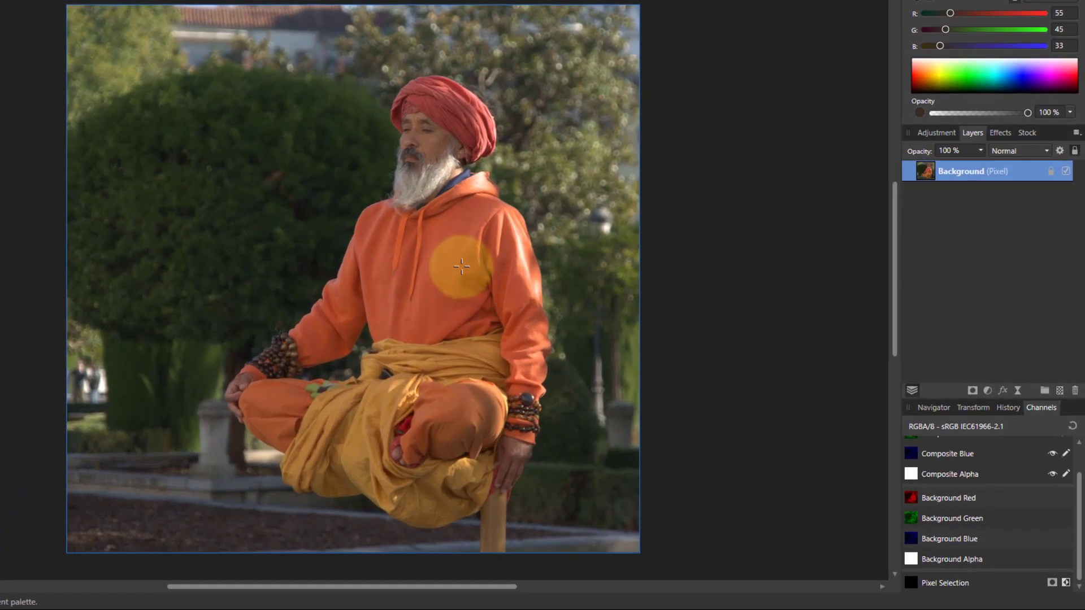
# Add a Gradient Map adjustment, place it beneath the Background layer, and remove its green middle stop.
pyautogui.click(987, 390)
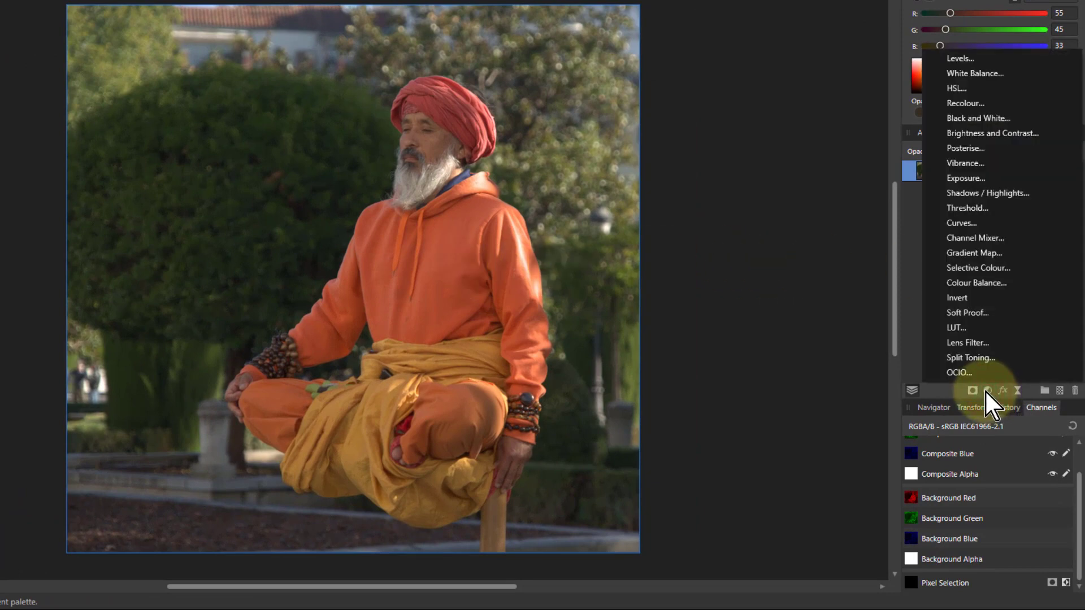
pyautogui.click(958, 252)
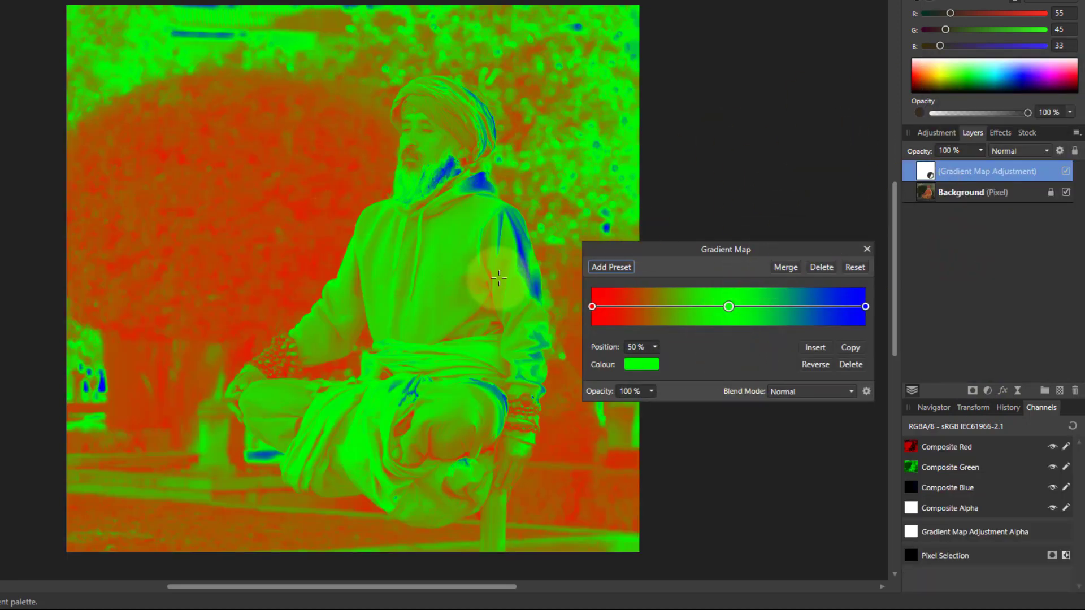
pyautogui.moveTo(925, 170); pyautogui.dragTo(940, 269)
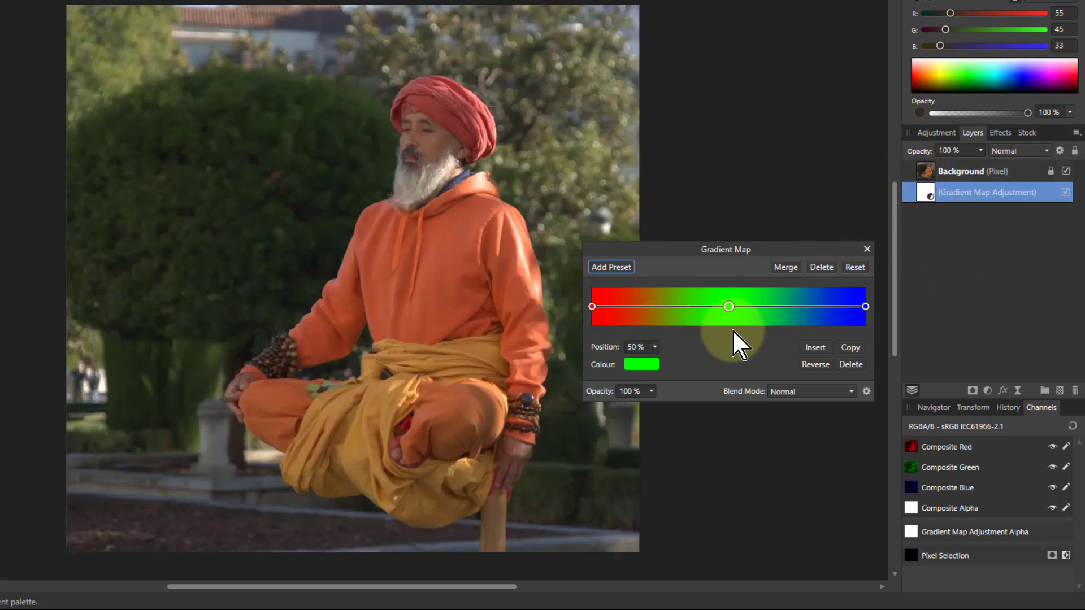
pyautogui.moveTo(728, 306); pyautogui.dragTo(729, 345)
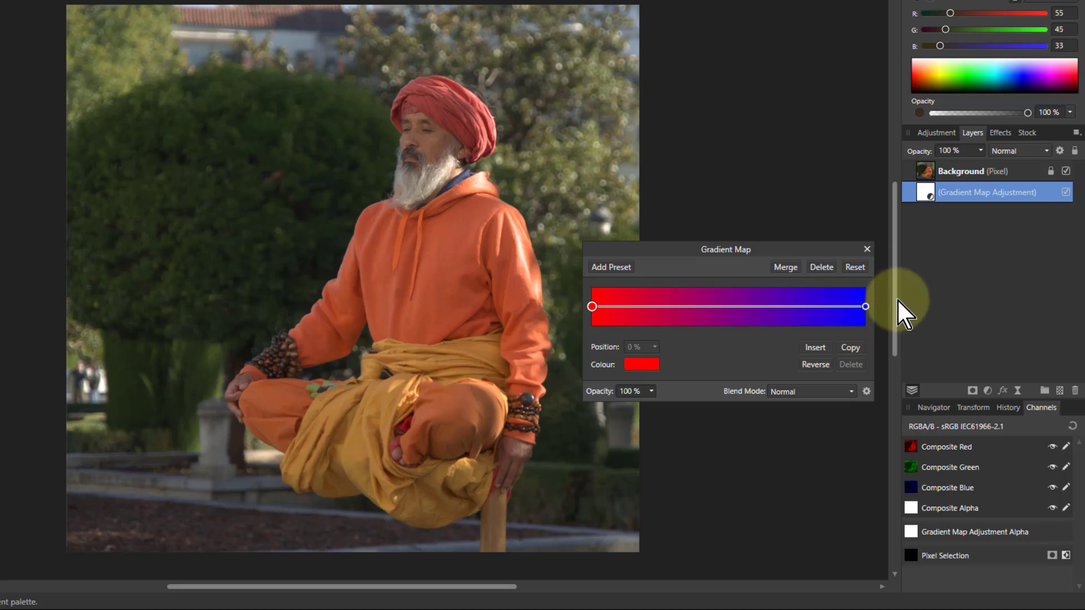
# Add a Threshold adjustment above the Background layer with the threshold at 9% and opacity at 53%.
pyautogui.click(929, 172)
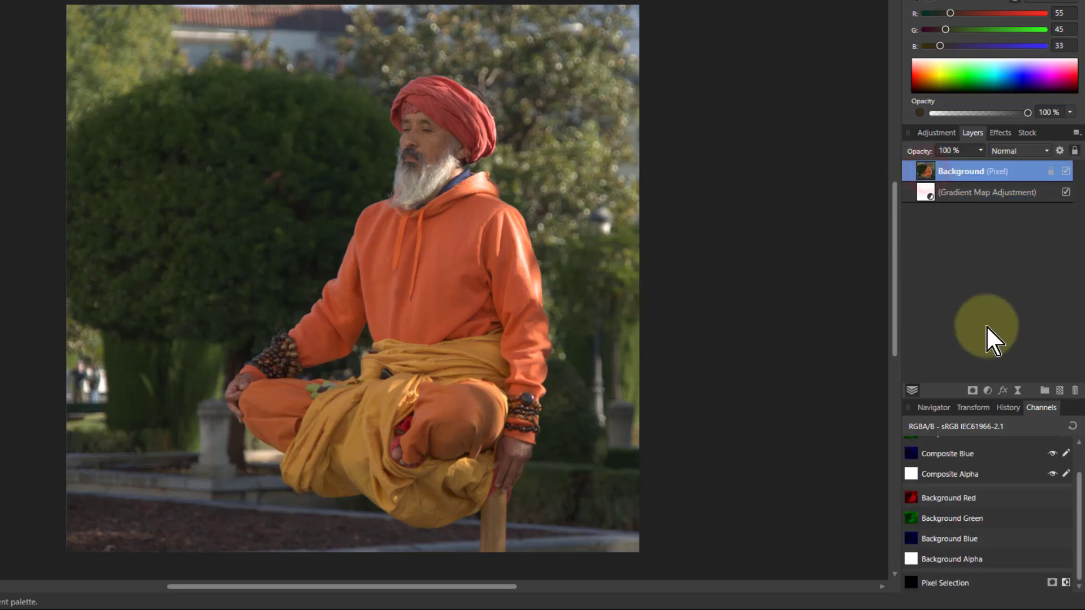
pyautogui.click(987, 391)
pyautogui.click(980, 207)
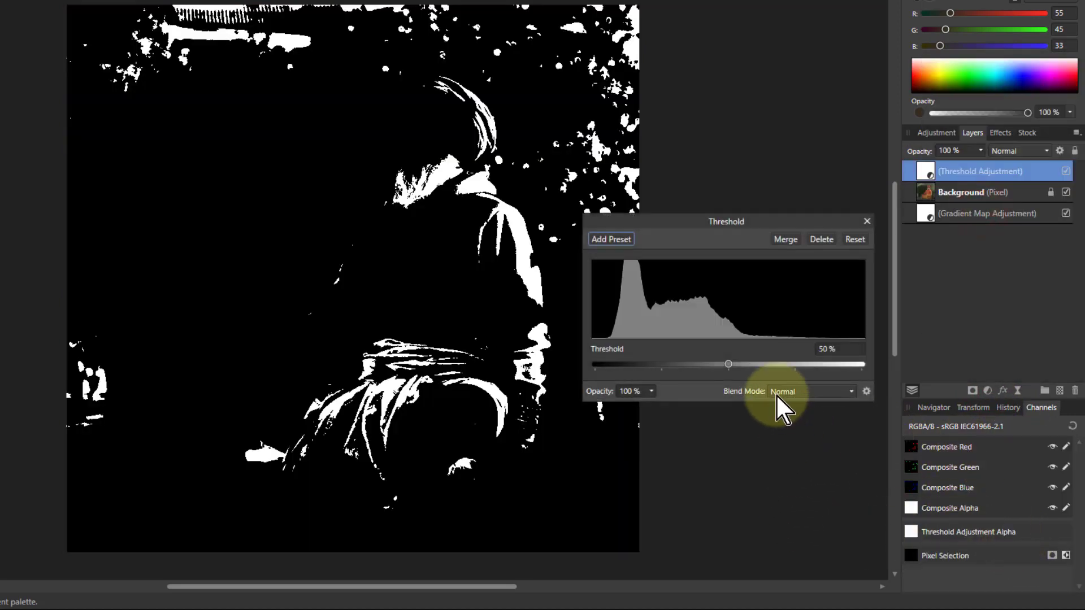
pyautogui.moveTo(729, 364); pyautogui.dragTo(619, 377)
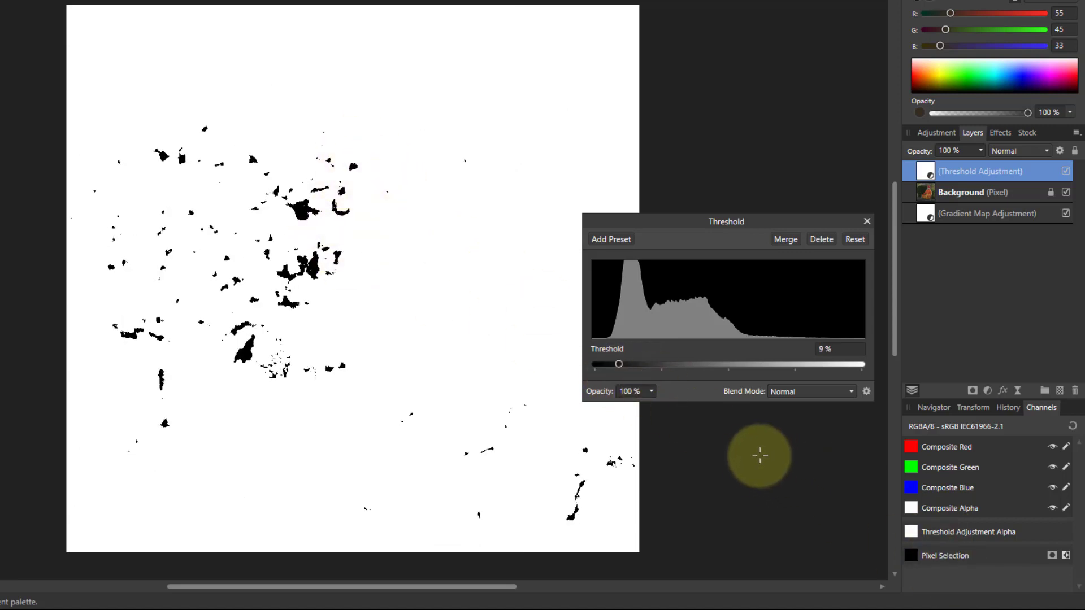
pyautogui.moveTo(651, 394); pyautogui.dragTo(608, 409)
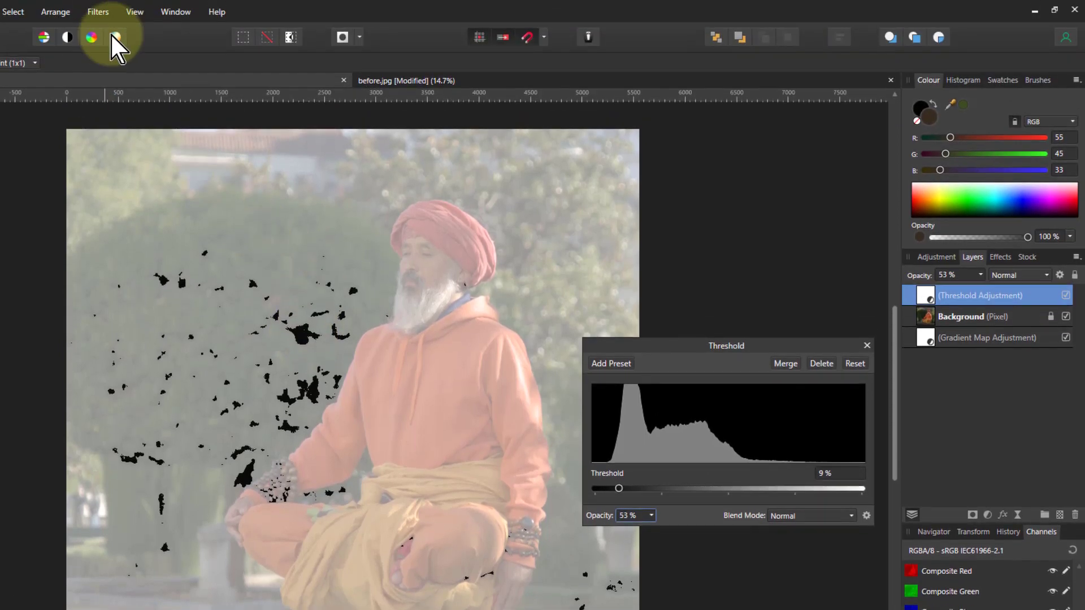
# Show the Info panel beside the photo and place its second colour sampler on the darkest patch of the large bush.
pyautogui.click(135, 12)
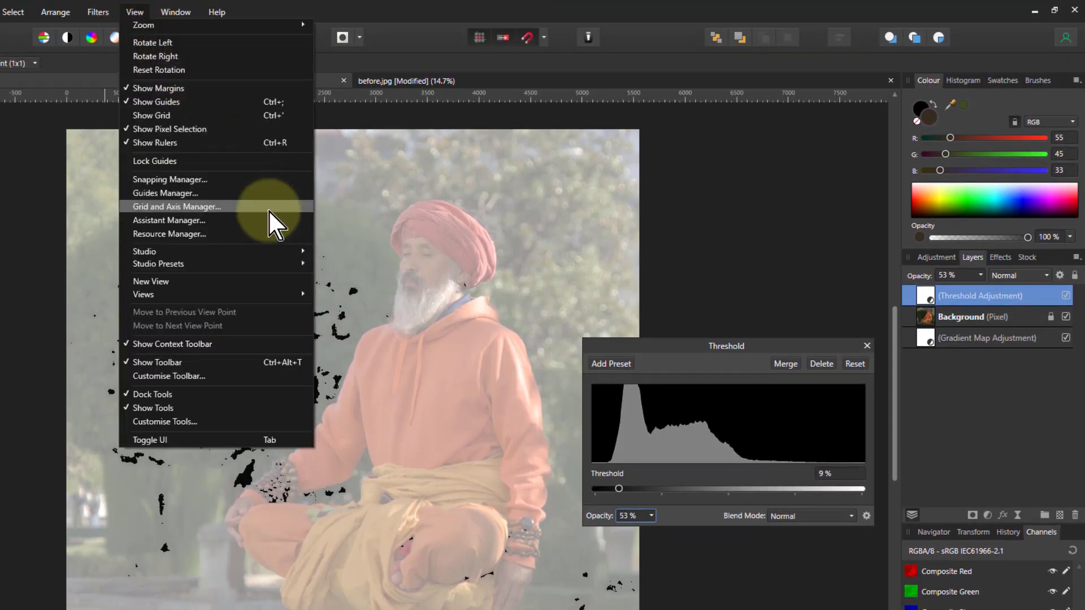
pyautogui.moveTo(277, 249)
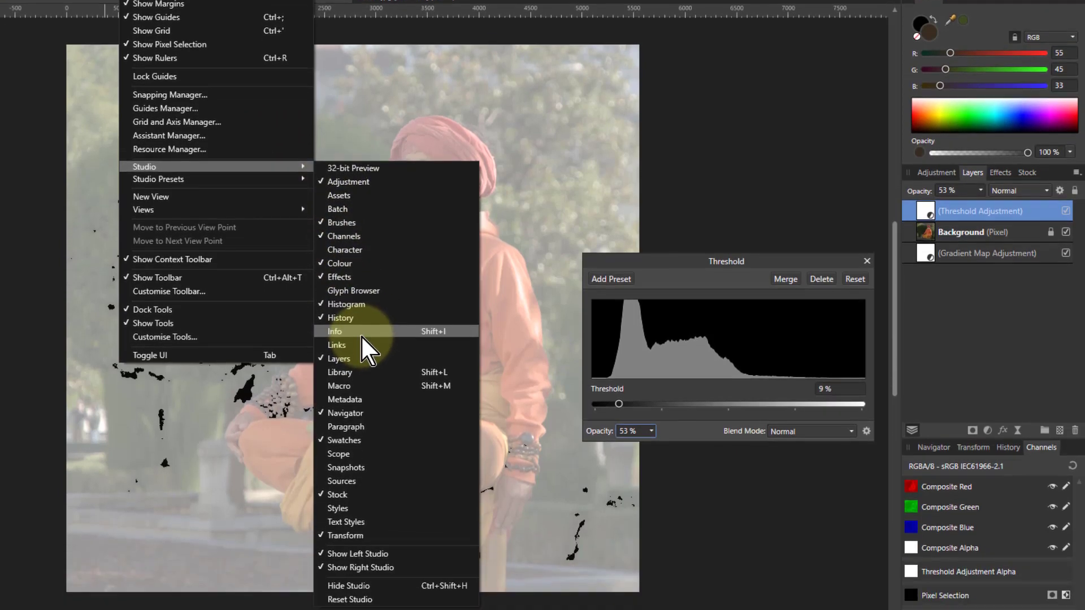
pyautogui.click(335, 416)
pyautogui.moveTo(689, 179); pyautogui.dragTo(701, 79)
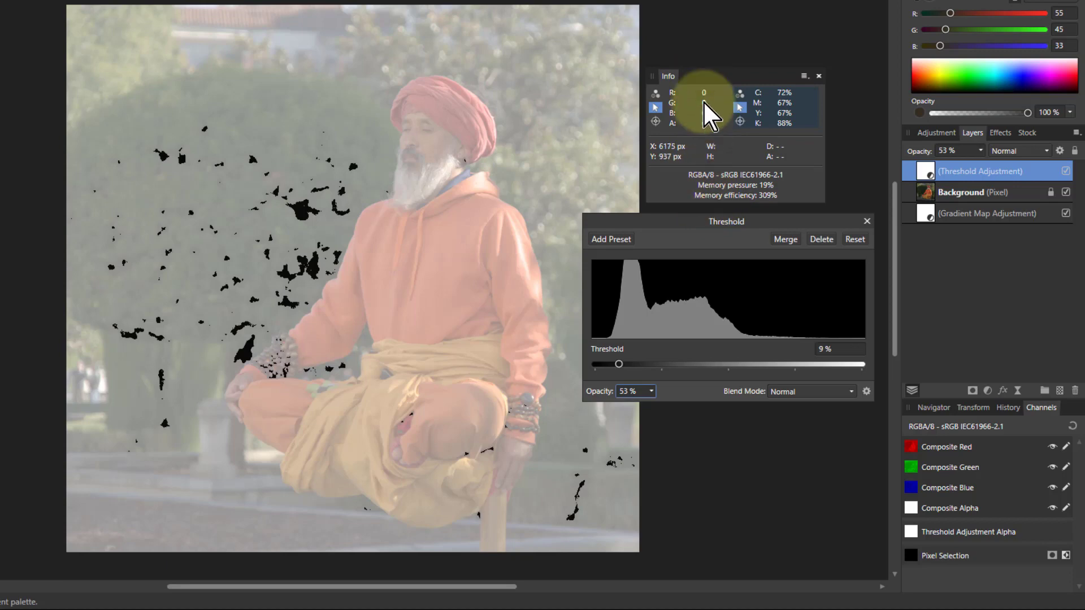
pyautogui.click(740, 122)
pyautogui.moveTo(740, 122)
pyautogui.mouseDown()
pyautogui.moveTo(697, 150)
pyautogui.moveTo(303, 210)
pyautogui.mouseUp()
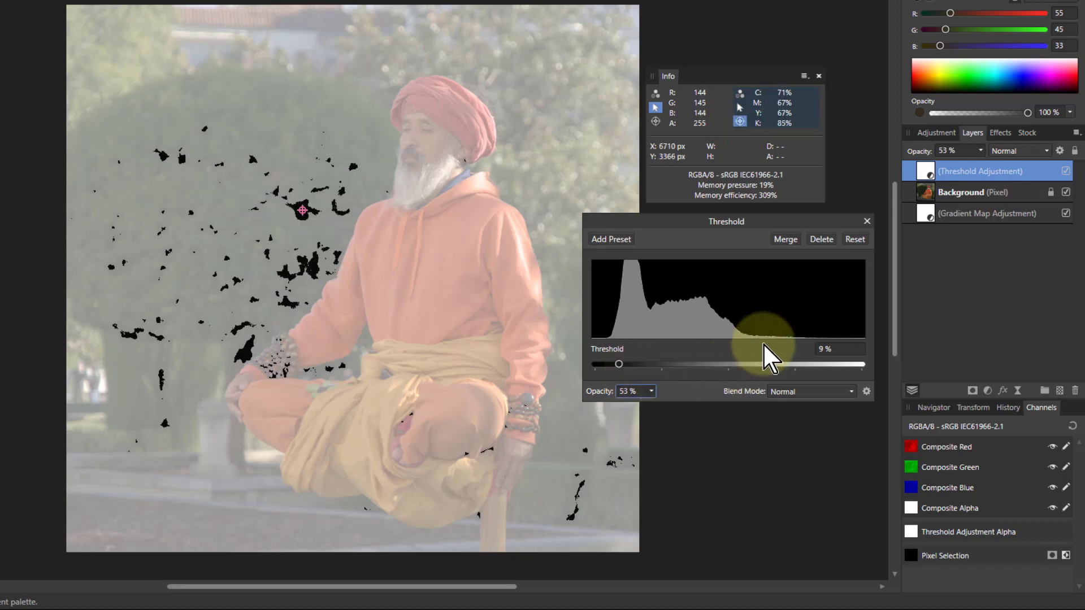
# Hide the Threshold adjustment and set the Gradient Map's red start stop to the colour picked at the sampler in the dark bush.
pyautogui.click(866, 219)
pyautogui.click(1064, 170)
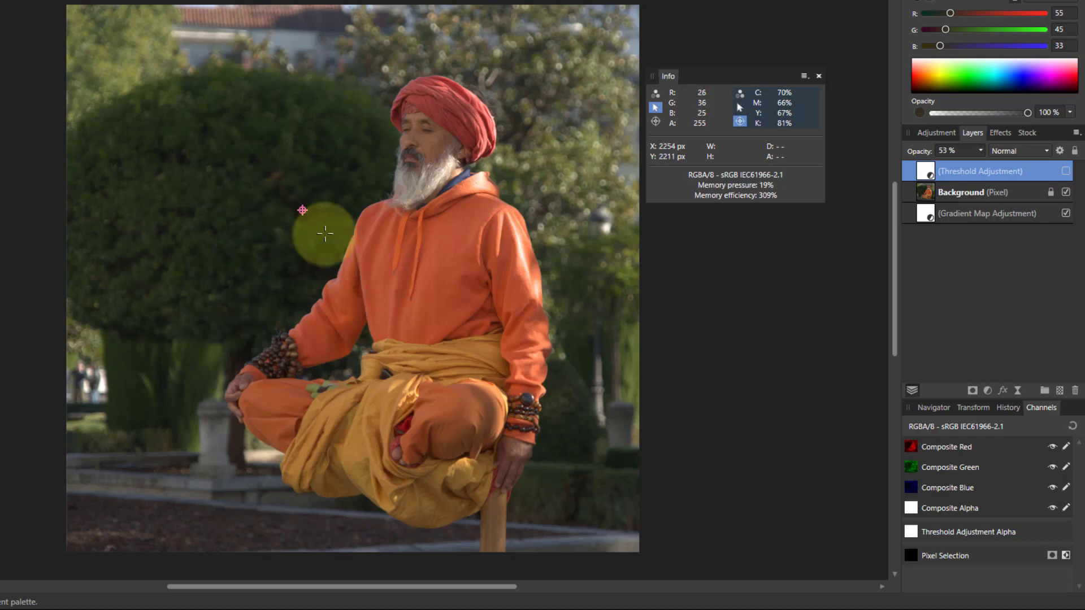
pyautogui.doubleClick(922, 210)
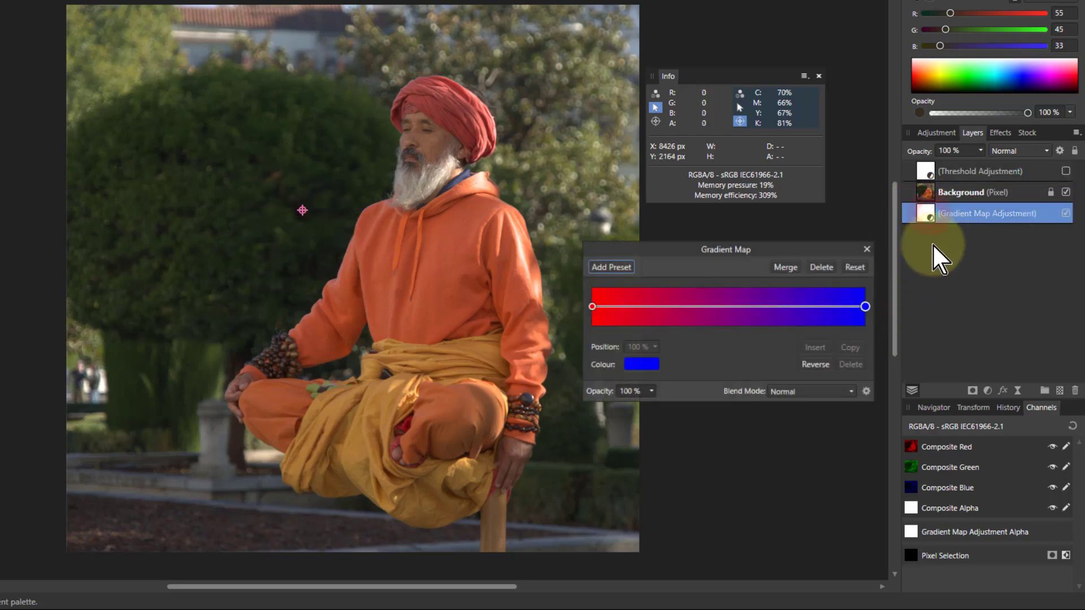
pyautogui.click(592, 306)
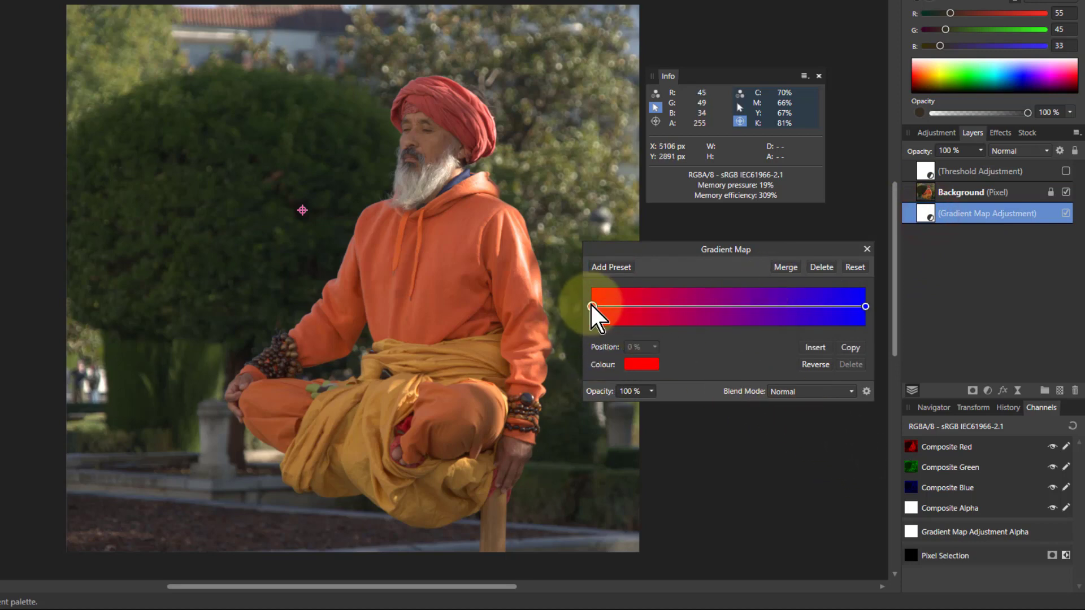
pyautogui.click(590, 306)
pyautogui.click(642, 366)
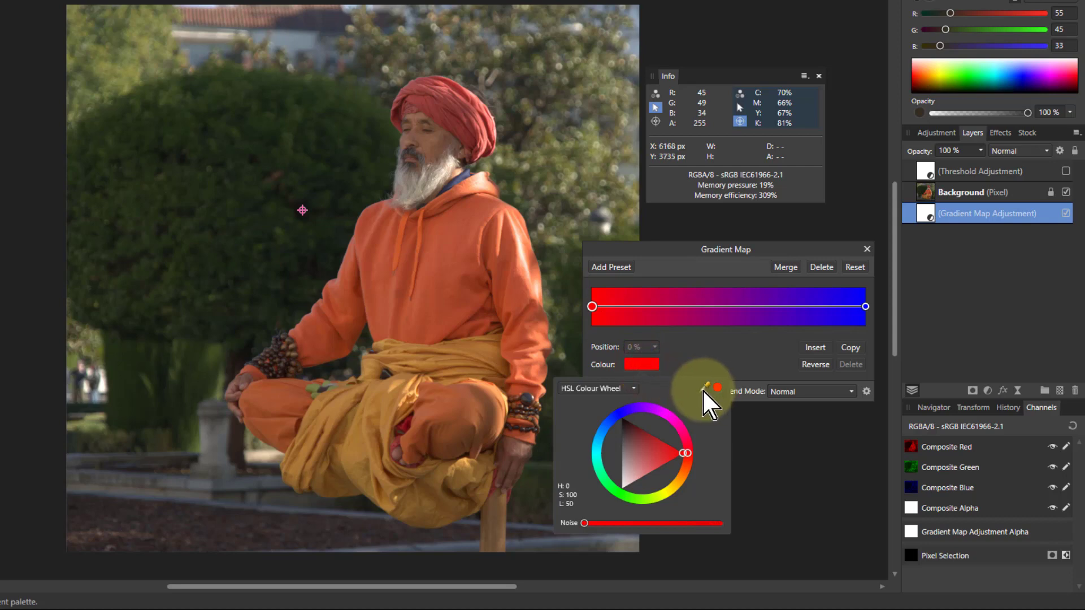
pyautogui.moveTo(307, 333)
pyautogui.mouseDown()
pyautogui.moveTo(294, 238)
pyautogui.moveTo(302, 209)
pyautogui.mouseUp()
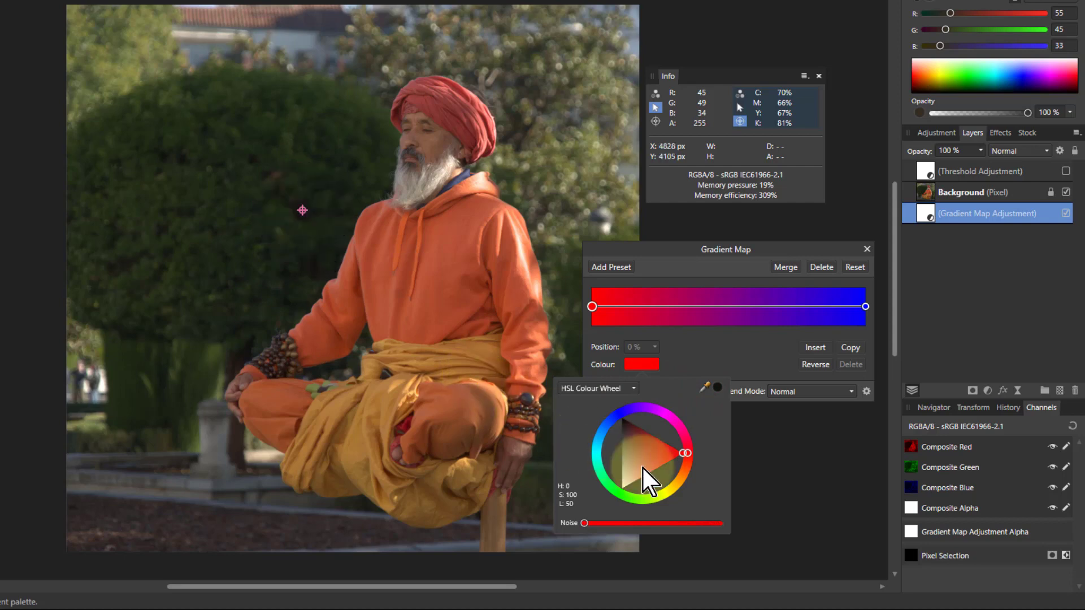
pyautogui.click(718, 387)
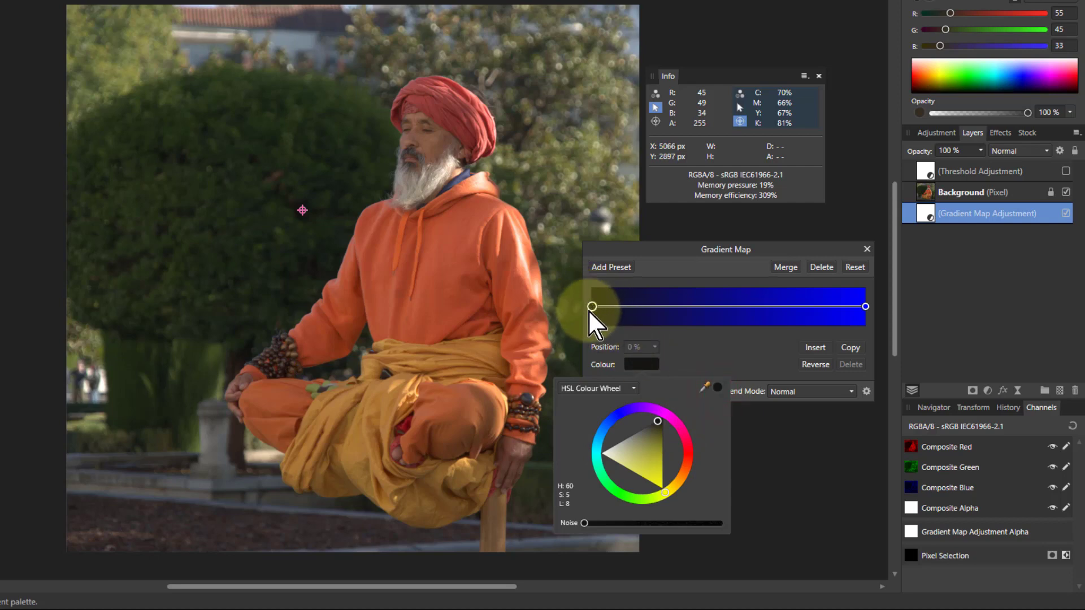
# Show the Threshold adjustment again, set its threshold to 78%, and move the colour sampler onto the bright highlight in the beard.
pyautogui.click(865, 306)
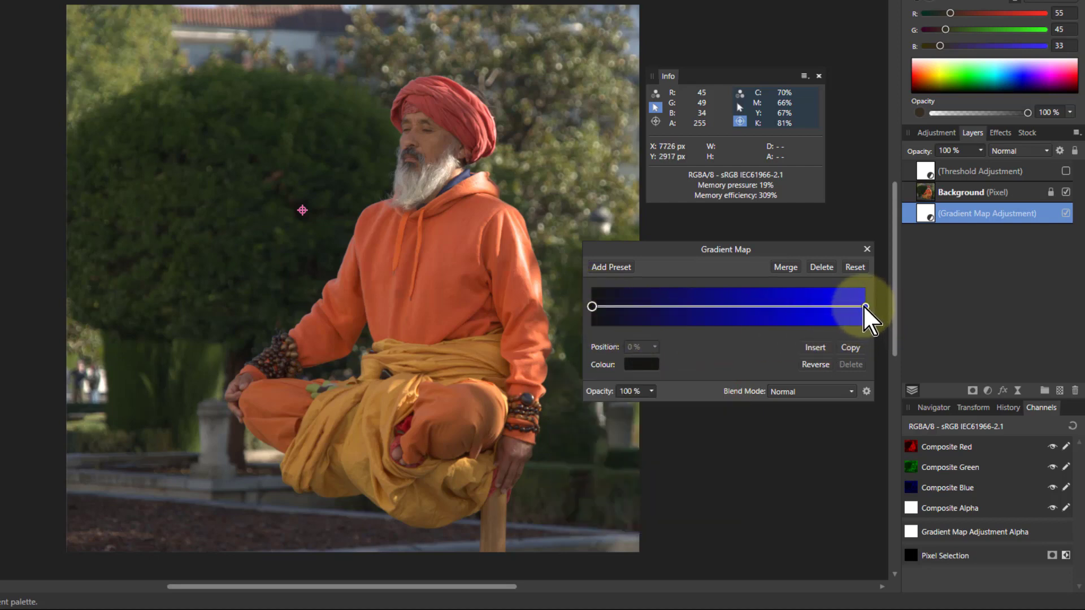
pyautogui.click(865, 306)
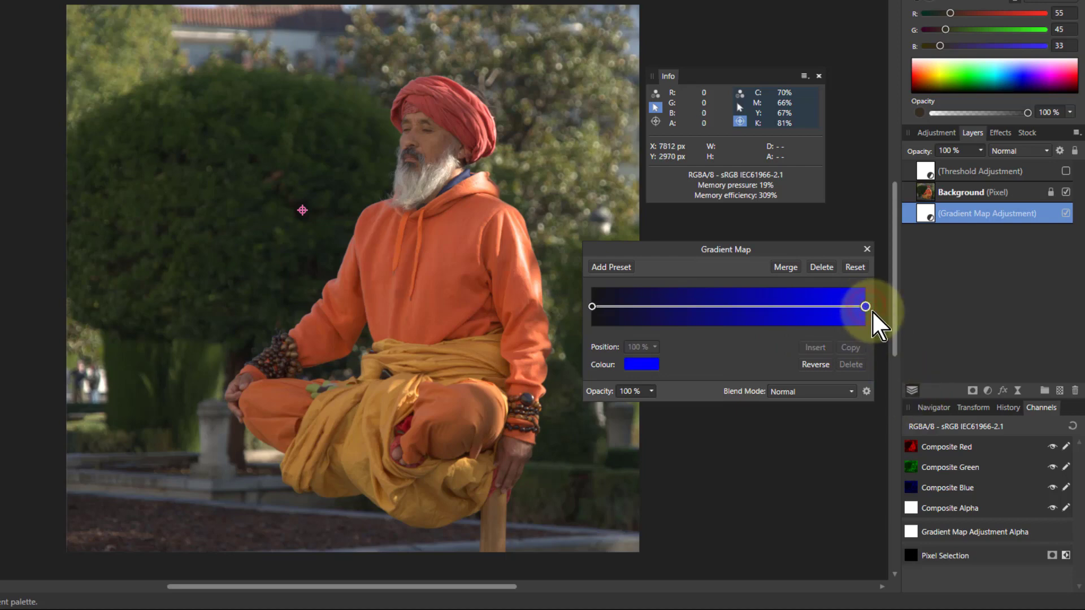
pyautogui.click(1065, 170)
pyautogui.doubleClick(932, 174)
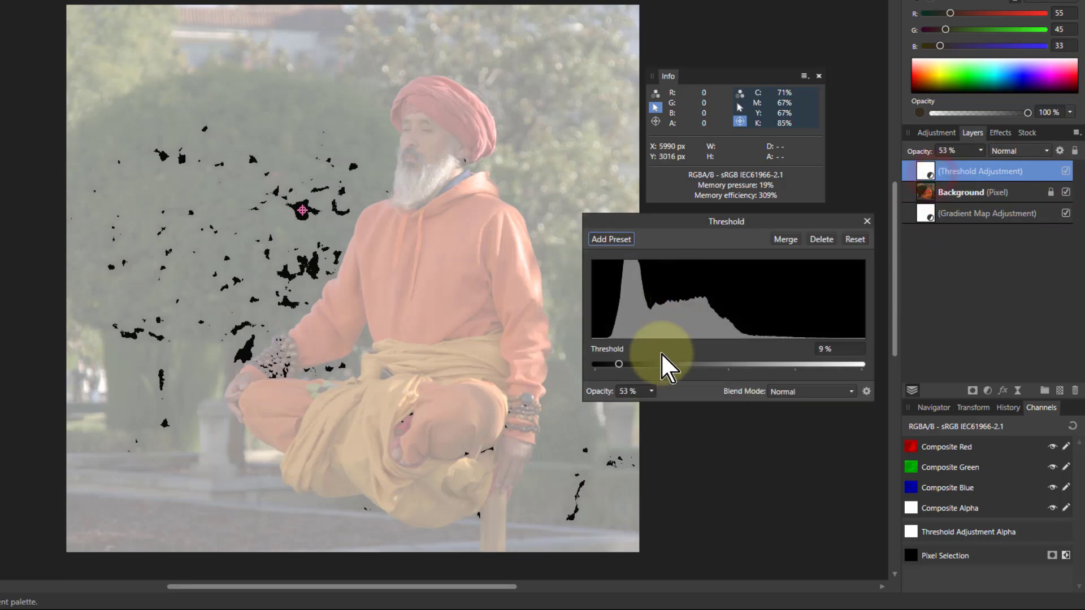
pyautogui.moveTo(623, 356); pyautogui.dragTo(803, 367)
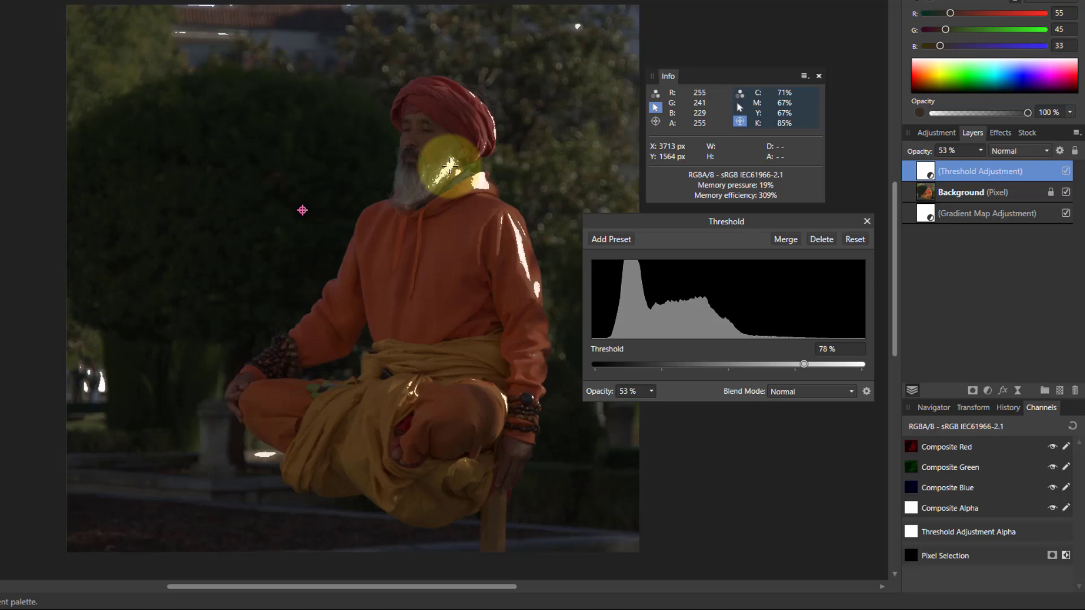
pyautogui.moveTo(570, 158); pyautogui.dragTo(449, 167)
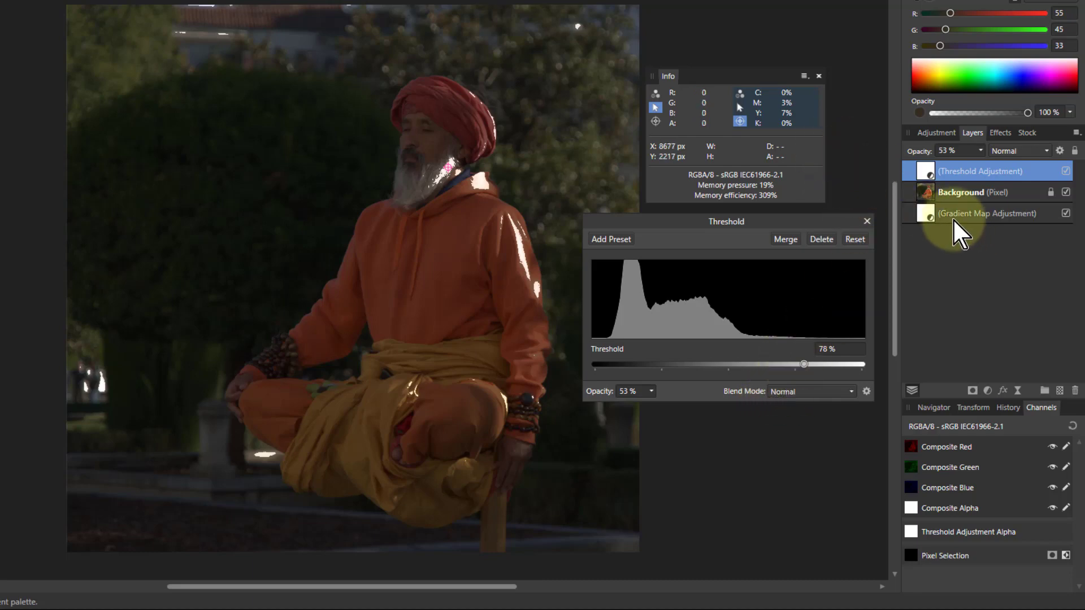
# With the Threshold adjustment hidden, colour the Gradient Map's blue end stop from the beard highlight and insert a middle stop at 49%.
pyautogui.click(1066, 170)
pyautogui.doubleClick(926, 214)
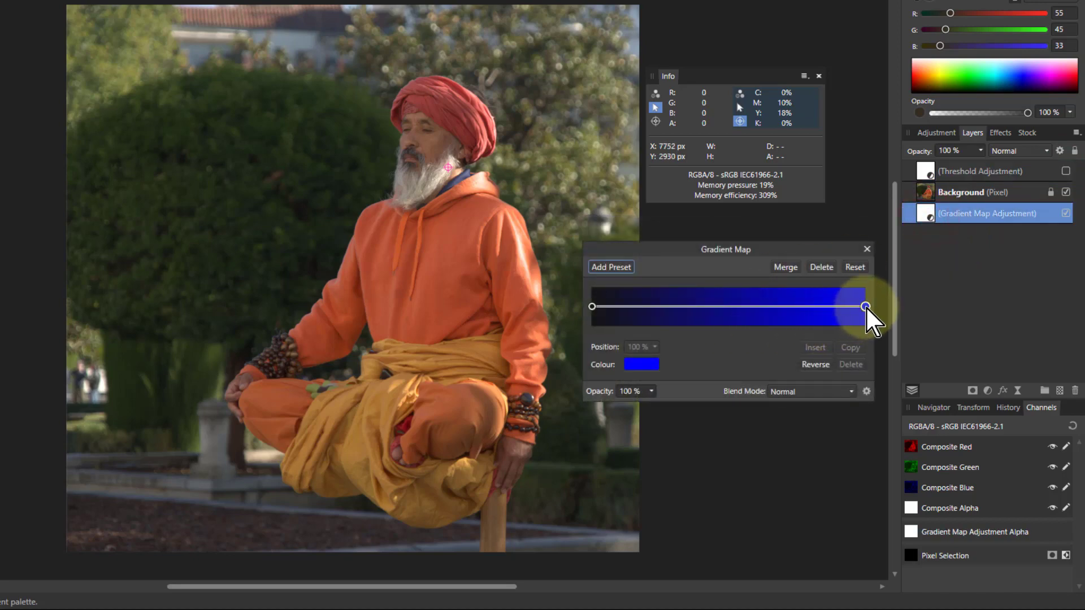
pyautogui.click(637, 365)
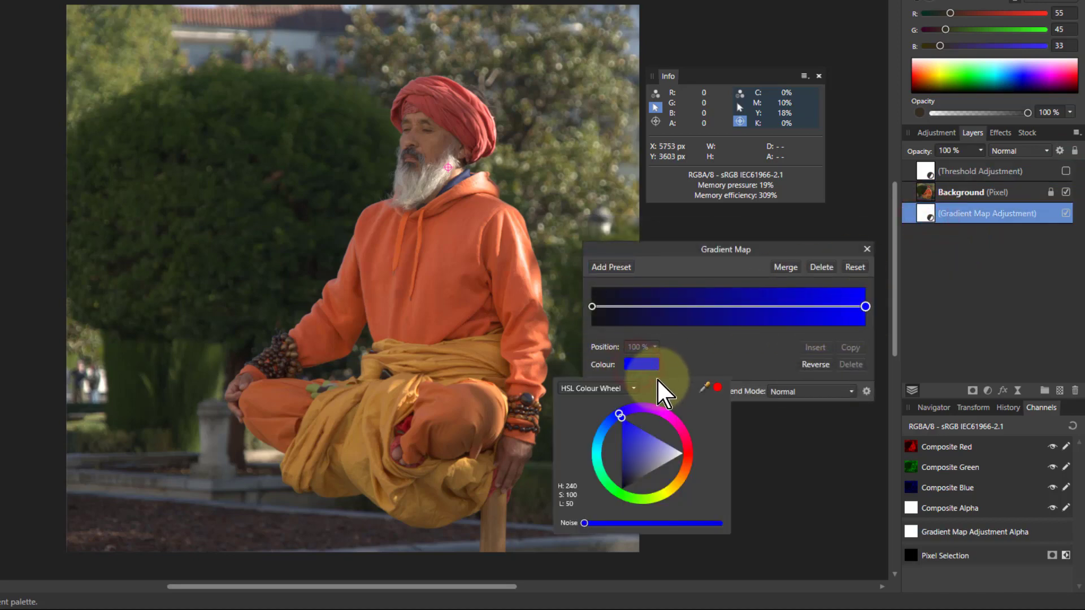
pyautogui.moveTo(706, 388)
pyautogui.mouseDown()
pyautogui.moveTo(679, 397)
pyautogui.moveTo(486, 254)
pyautogui.moveTo(449, 167)
pyautogui.mouseUp()
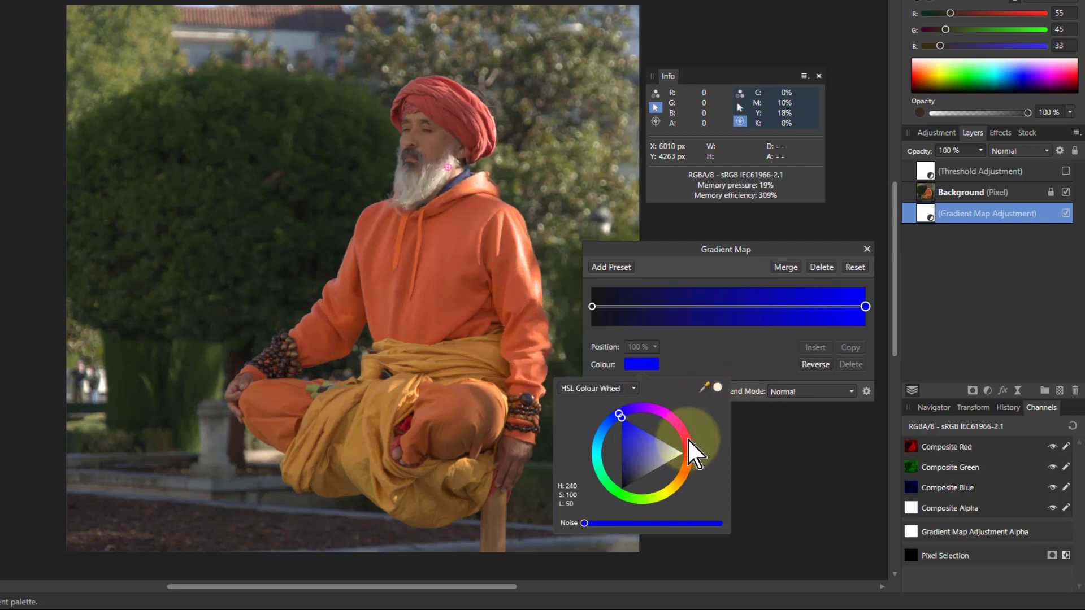
pyautogui.click(718, 386)
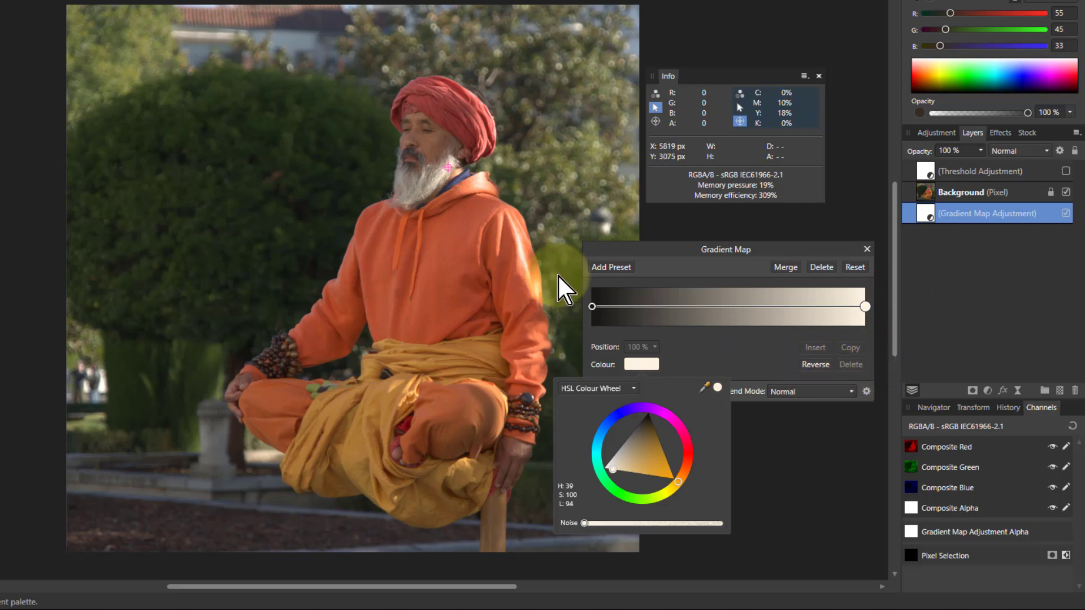
pyautogui.click(726, 307)
pyautogui.click(726, 306)
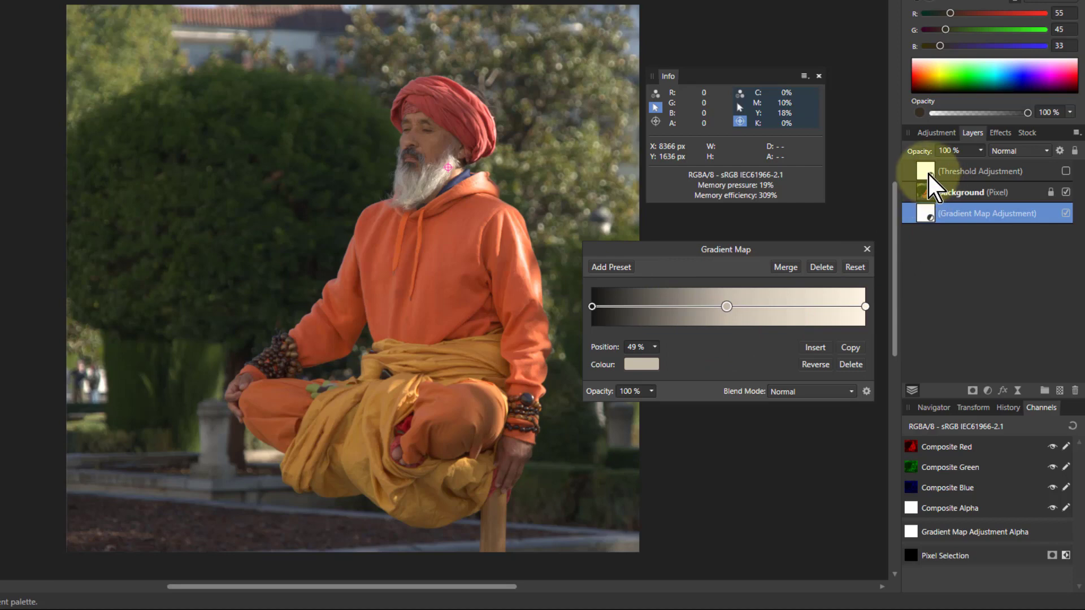
# Show the Threshold adjustment again, set its threshold to 43%, and move the colour sampler onto a midtone on the hoodie's chest.
pyautogui.click(1066, 170)
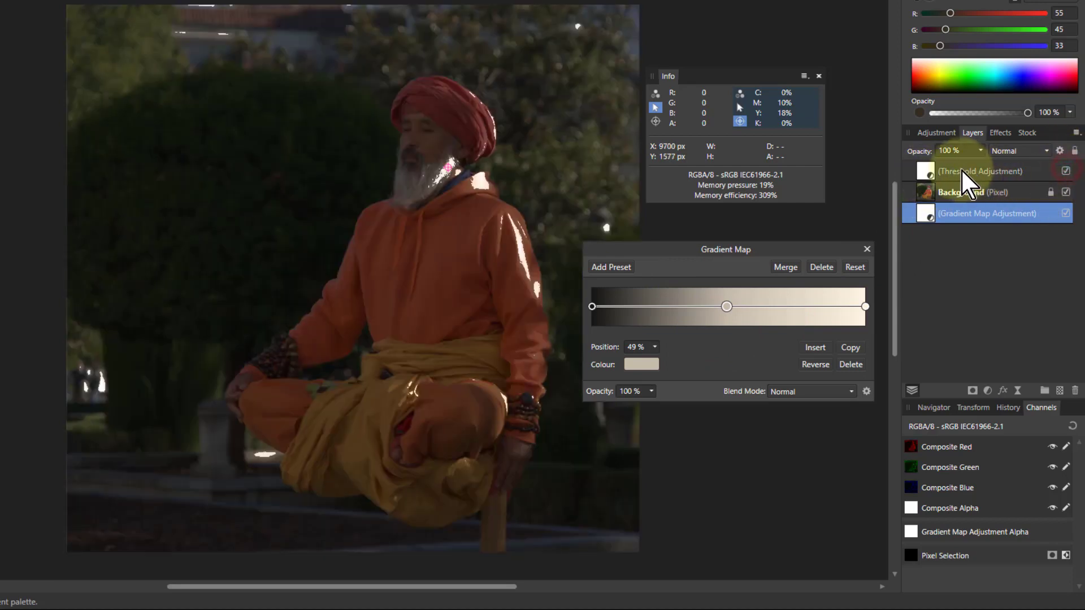
pyautogui.doubleClick(927, 167)
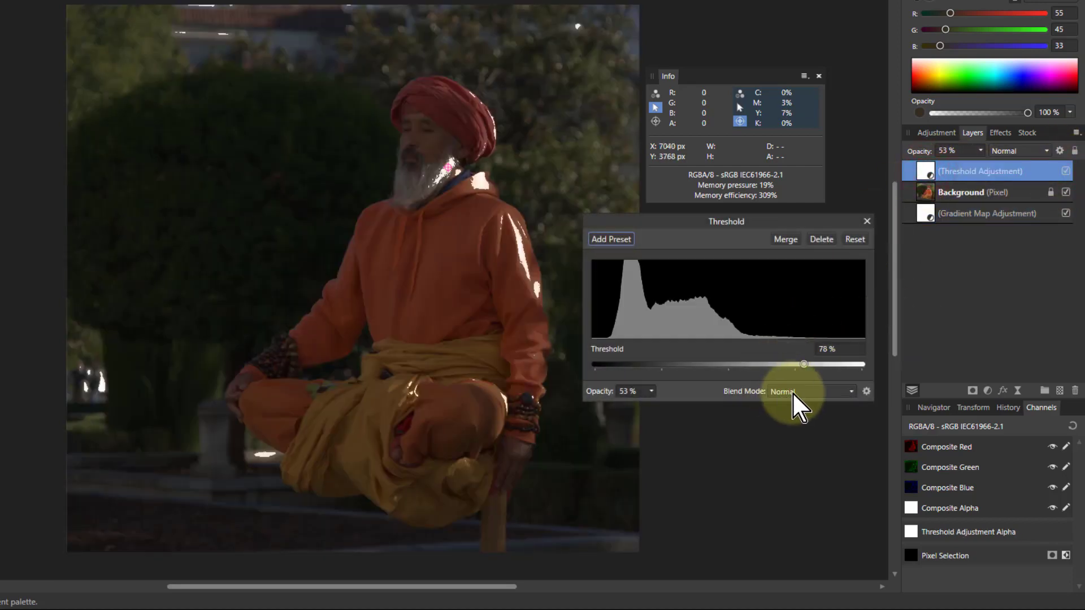
pyautogui.moveTo(804, 364); pyautogui.dragTo(662, 366)
pyautogui.moveTo(662, 366); pyautogui.dragTo(709, 365)
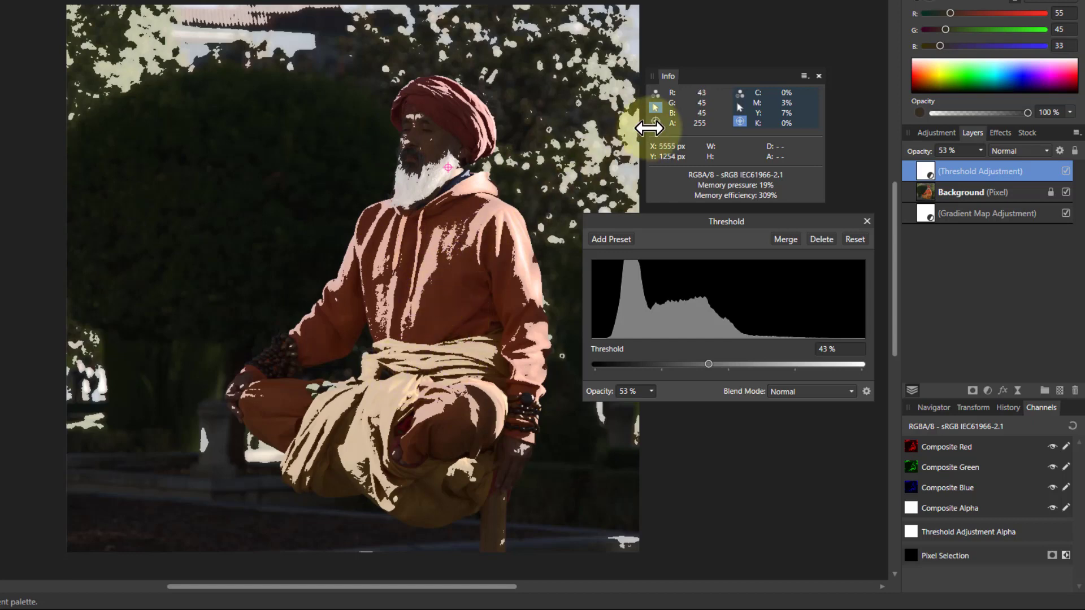
pyautogui.moveTo(746, 121)
pyautogui.mouseDown()
pyautogui.moveTo(633, 229)
pyautogui.moveTo(431, 265)
pyautogui.mouseUp()
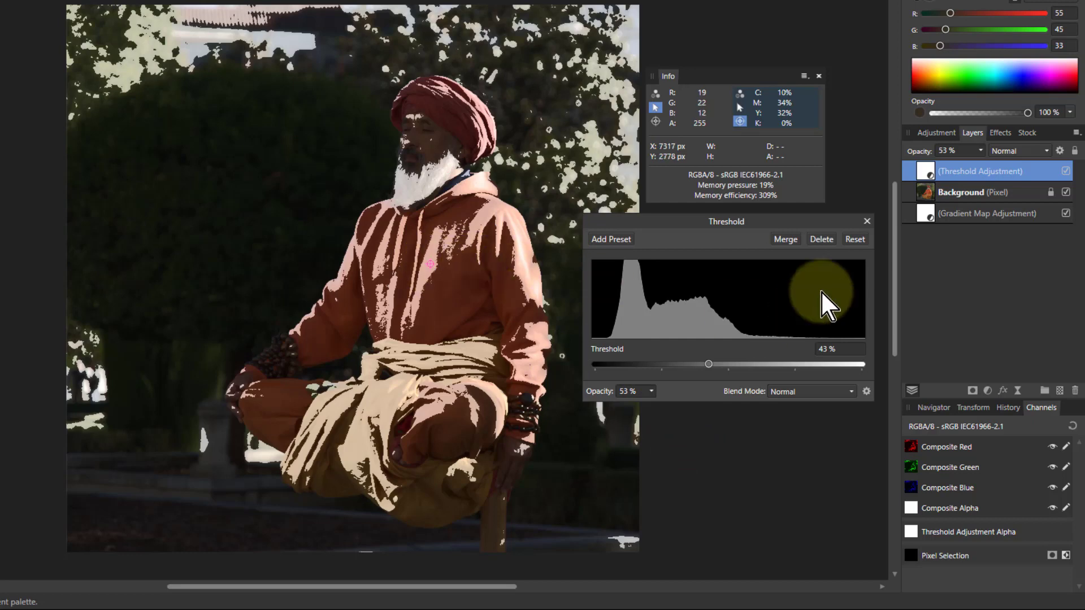
# Hide the Threshold adjustment and colour the Gradient Map's middle stop from the hoodie midtone at the colour sampler.
pyautogui.click(1067, 173)
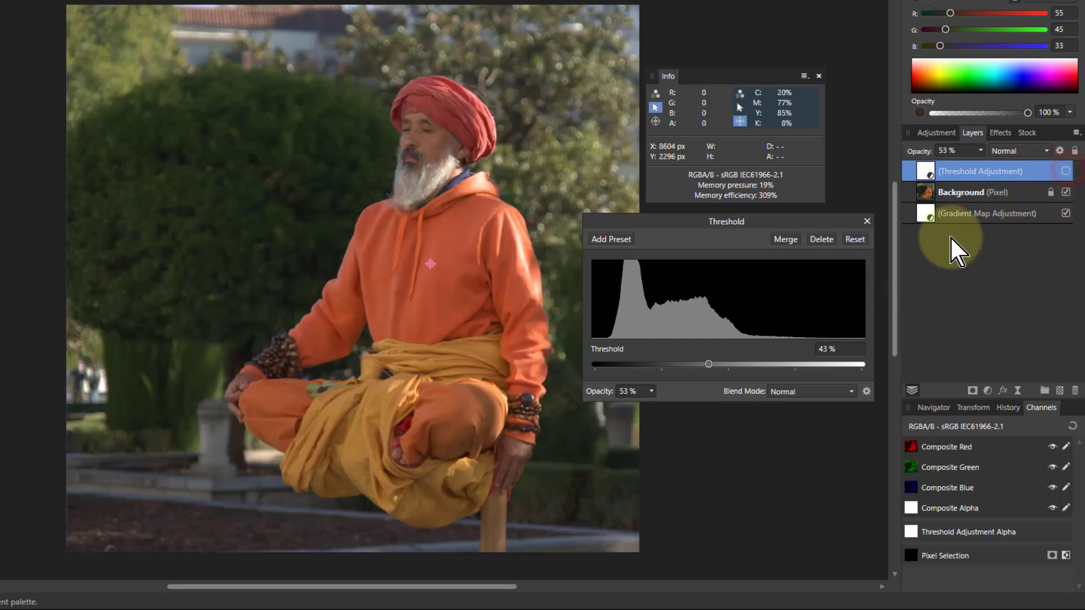
pyautogui.doubleClick(926, 212)
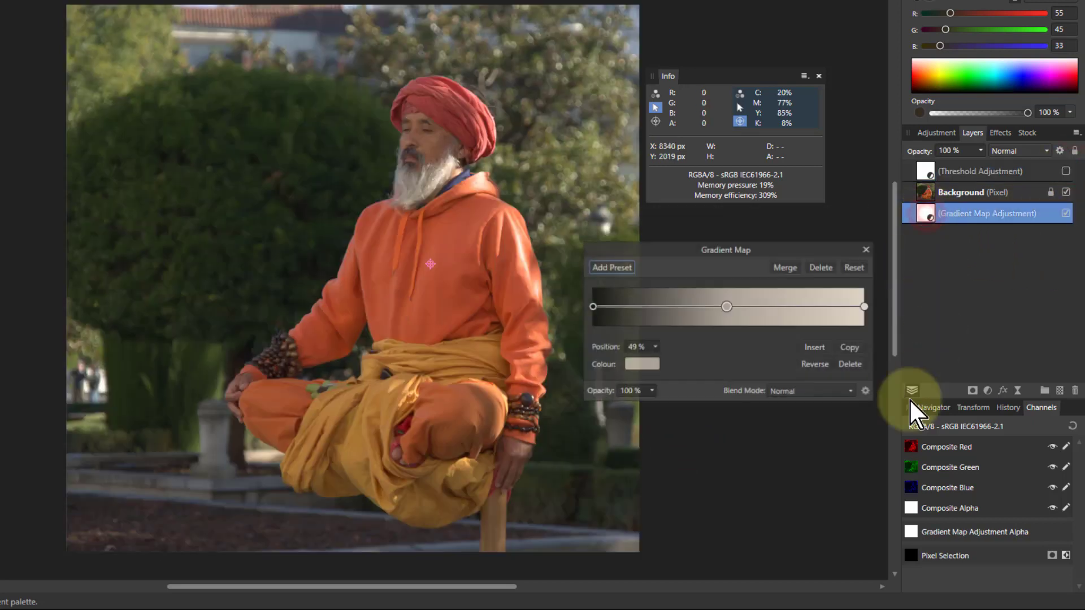
pyautogui.click(728, 307)
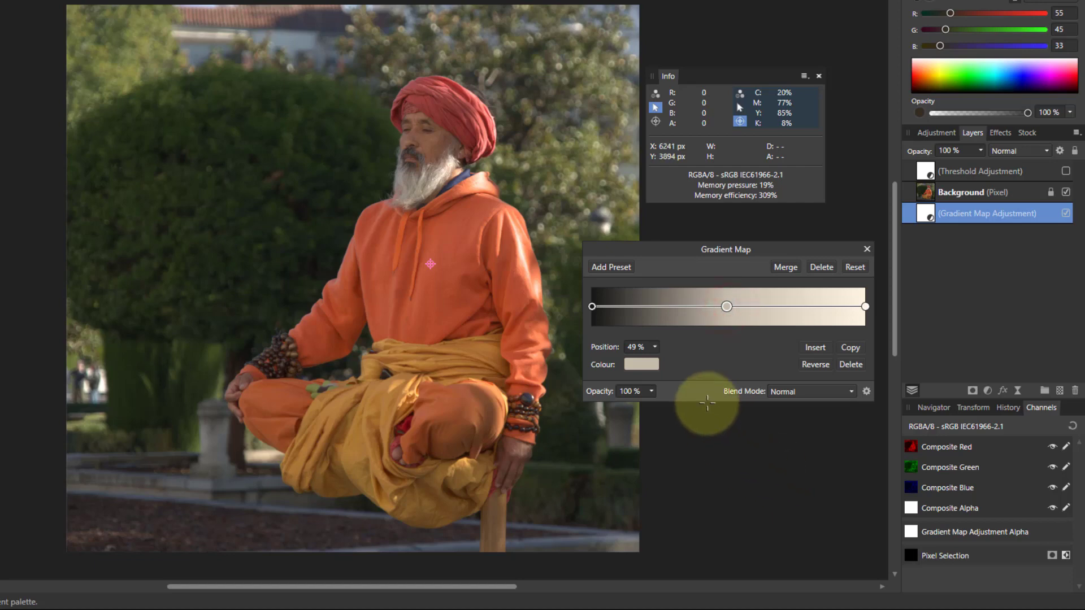
pyautogui.click(639, 362)
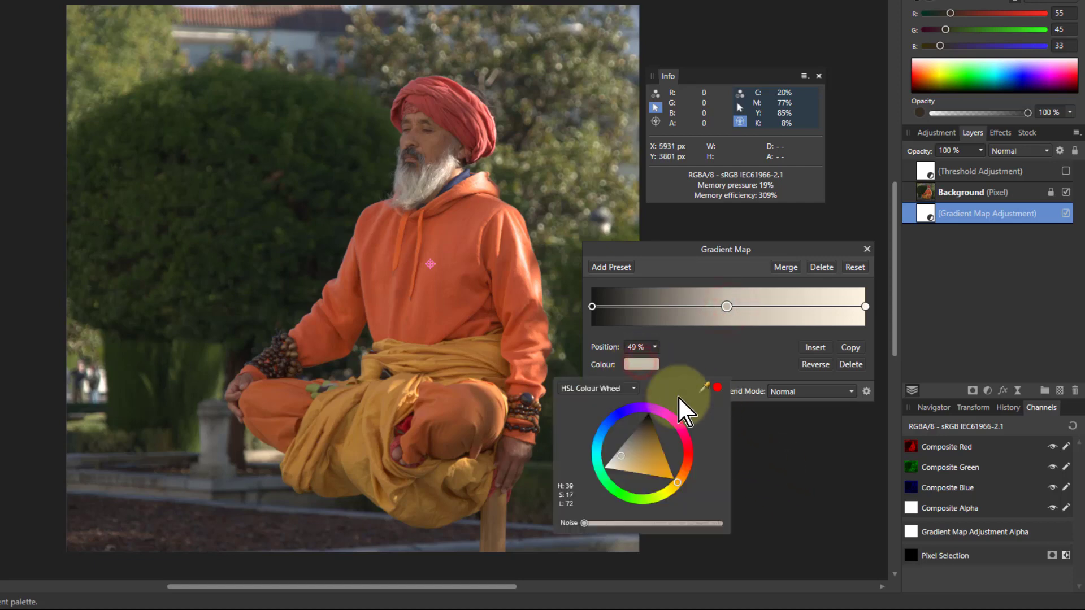
pyautogui.moveTo(430, 317); pyautogui.dragTo(430, 264)
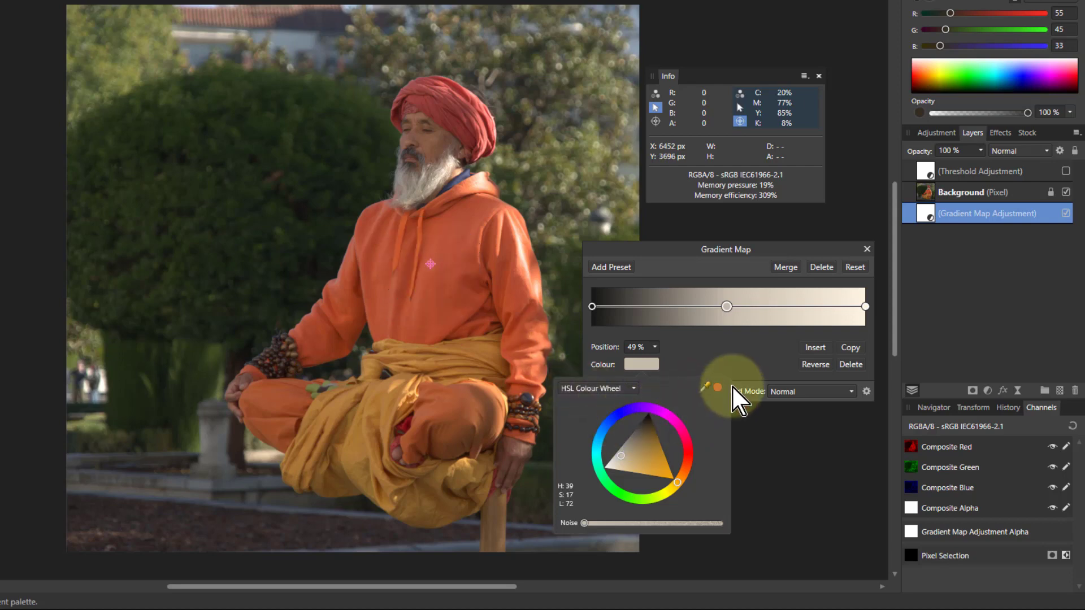
pyautogui.click(717, 387)
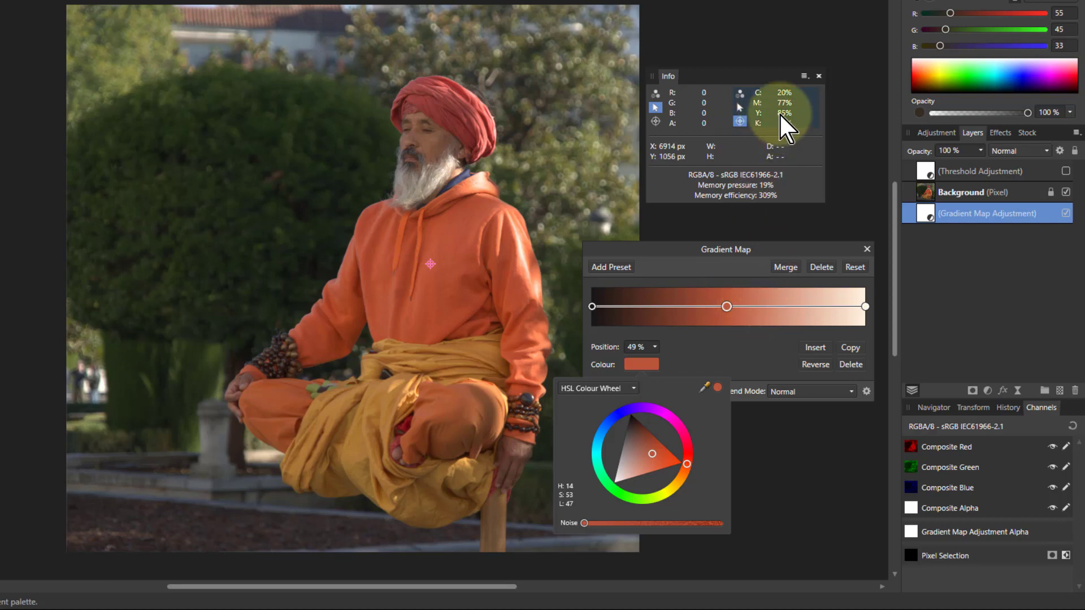
# Switch the colour sampler's readout in the Info panel from CMYK to HSL.
pyautogui.click(744, 108)
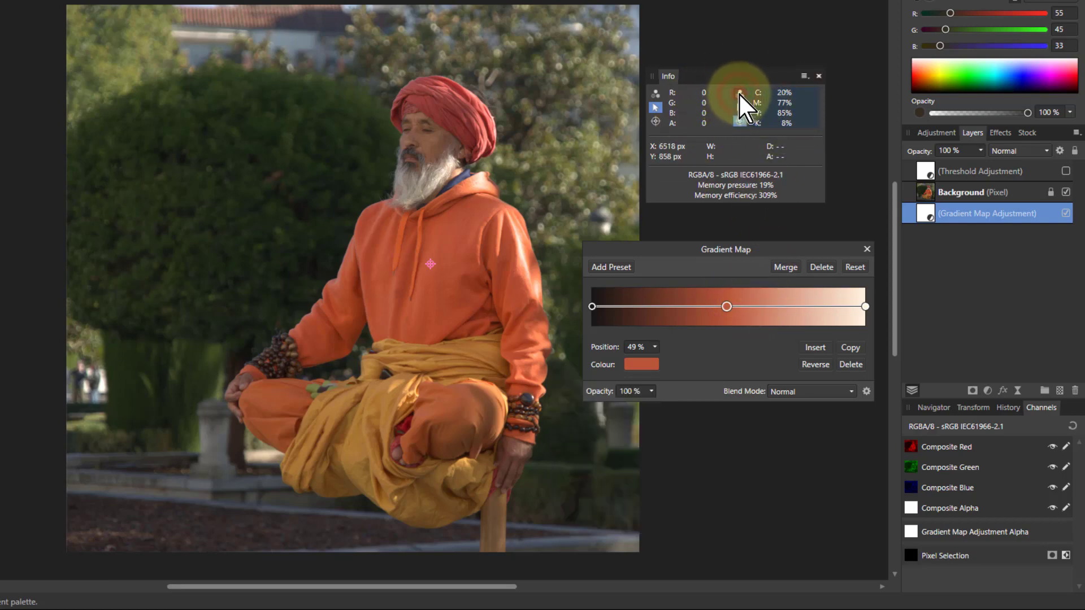
pyautogui.click(739, 94)
pyautogui.click(788, 165)
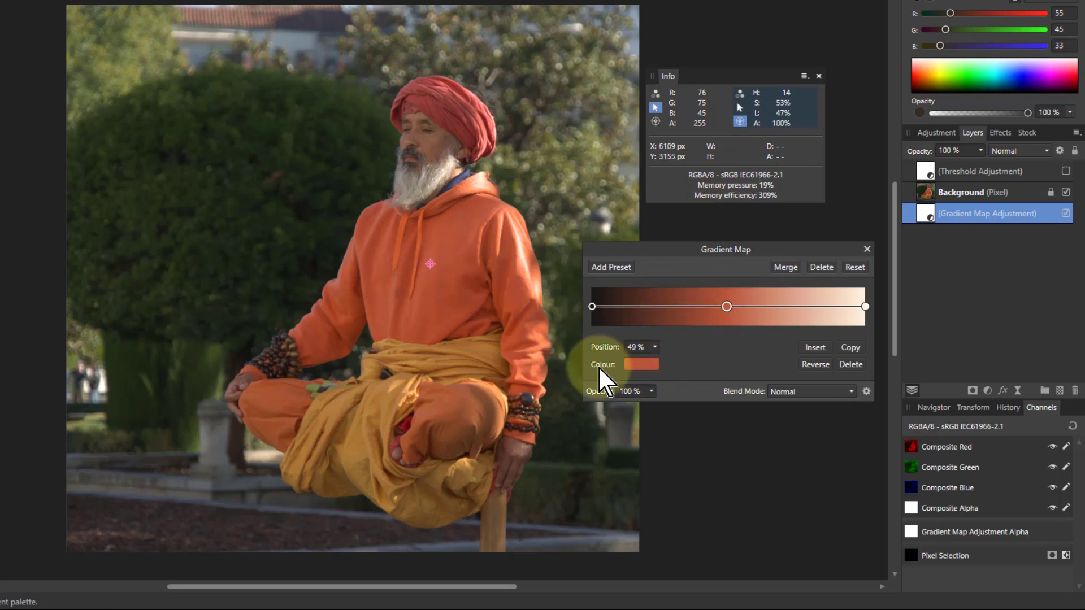
# Set the orange middle stop's position to 47% and insert another stop at 21%, between it and the dark start stop.
pyautogui.click(632, 347)
pyautogui.write('47')
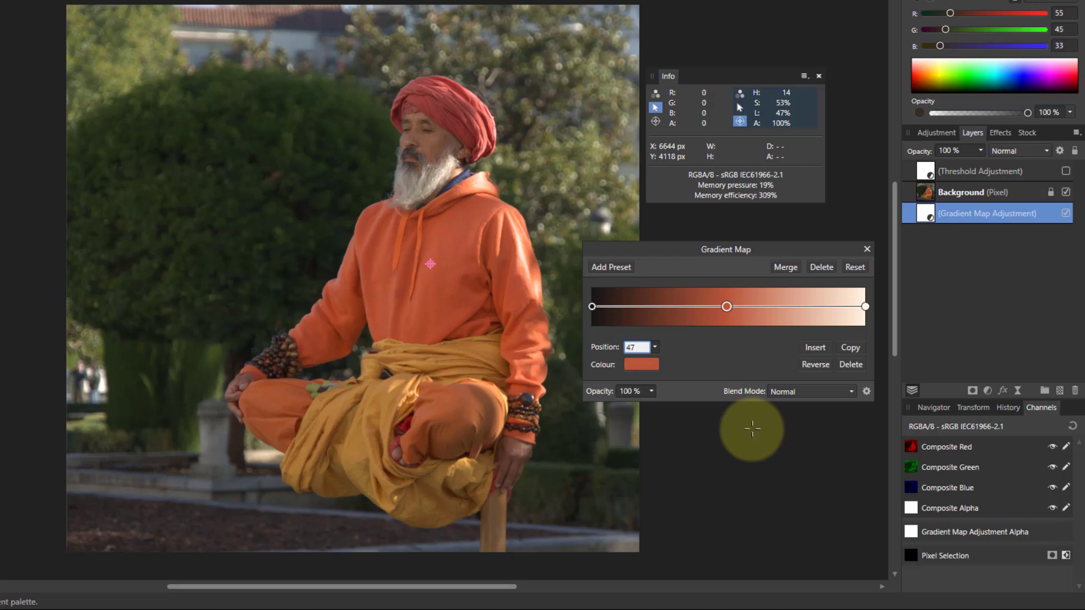
pyautogui.press('Return')
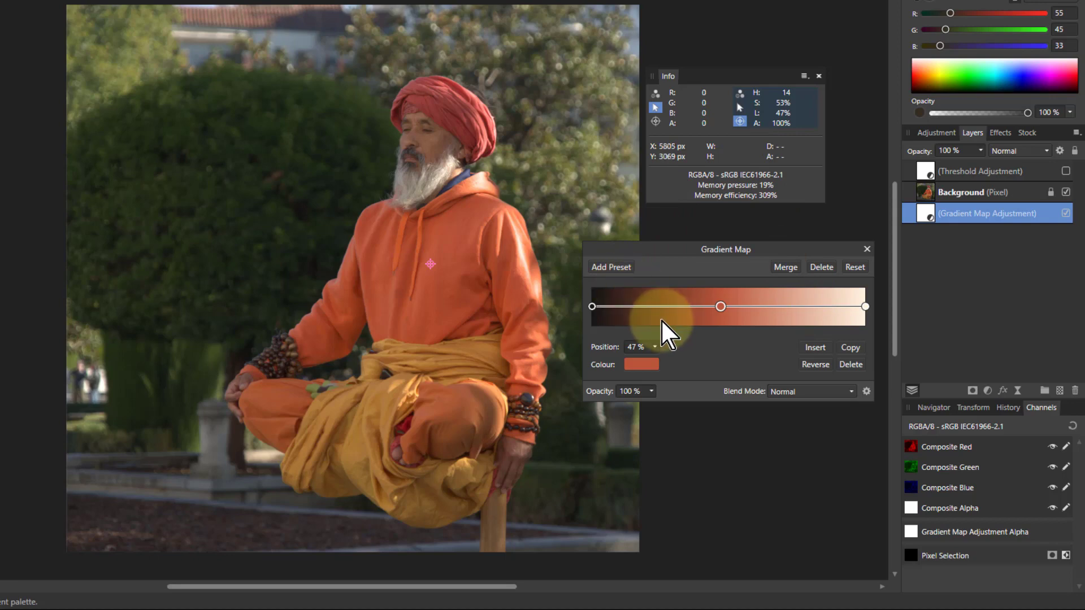
pyautogui.click(651, 306)
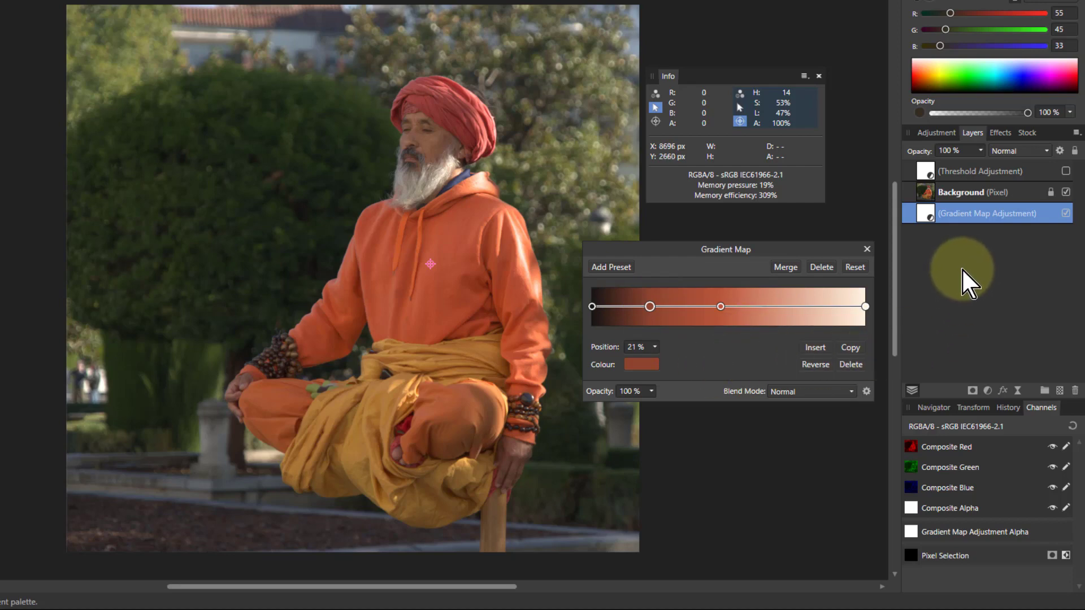
# Show the Threshold adjustment again, set its threshold to 23%, and move the colour sampler onto the green foliage beside the man's wrist beads.
pyautogui.doubleClick(930, 167)
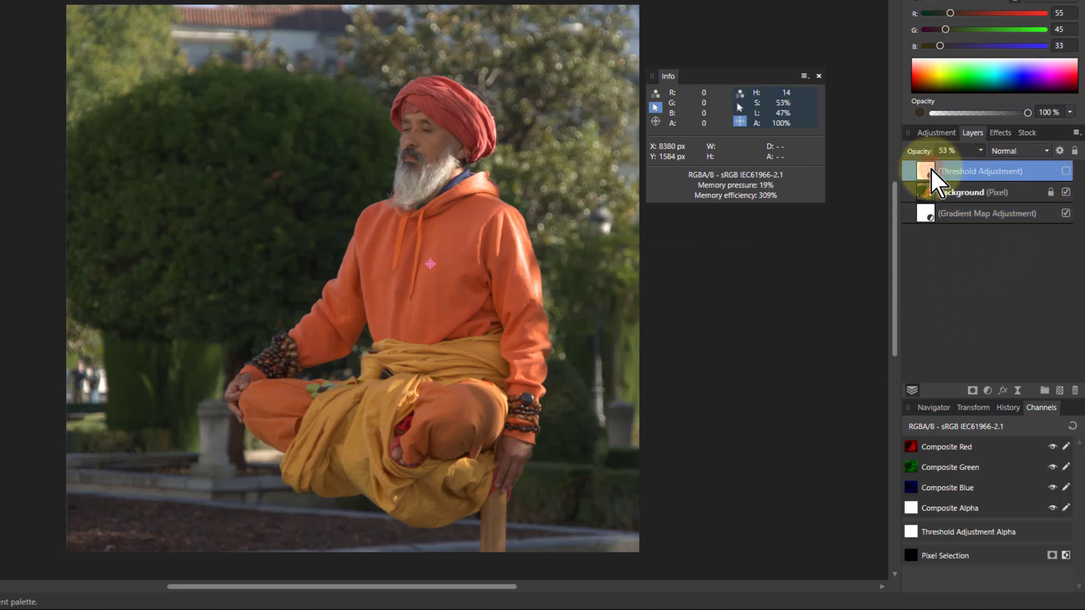
pyautogui.click(1065, 170)
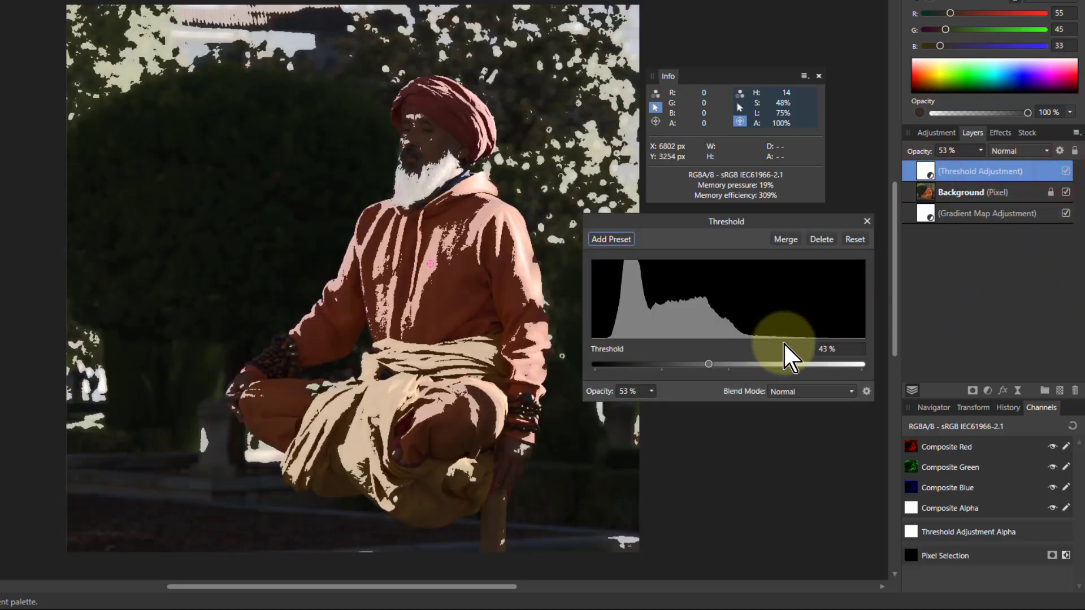
pyautogui.moveTo(710, 363); pyautogui.dragTo(658, 373)
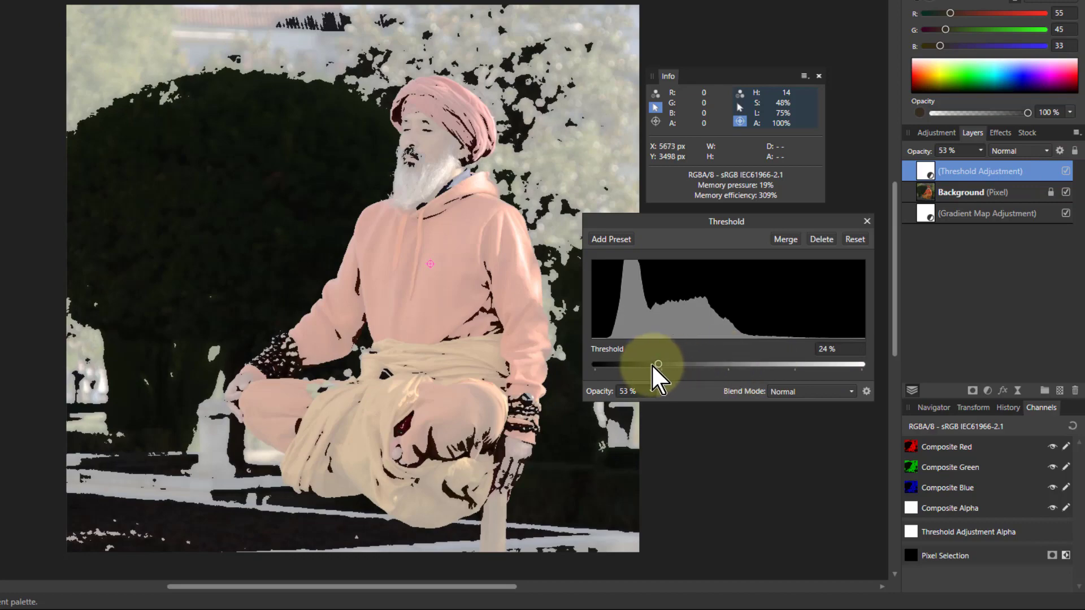
pyautogui.moveTo(648, 364)
pyautogui.mouseDown()
pyautogui.moveTo(696, 362)
pyautogui.moveTo(657, 363)
pyautogui.mouseUp()
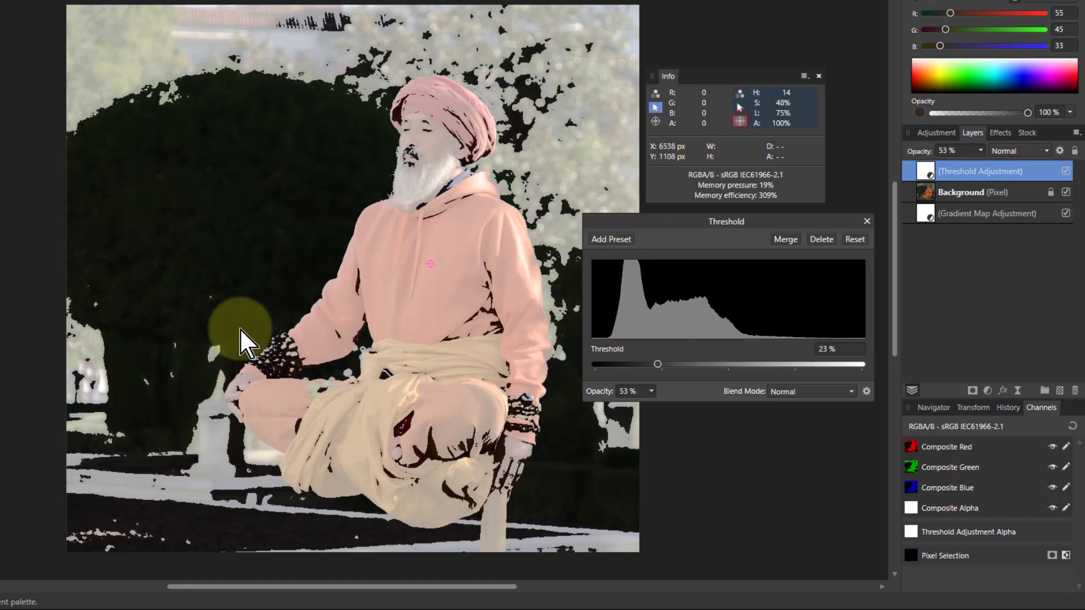
pyautogui.moveTo(240, 327)
pyautogui.mouseDown()
pyautogui.moveTo(184, 349)
pyautogui.moveTo(213, 353)
pyautogui.mouseUp()
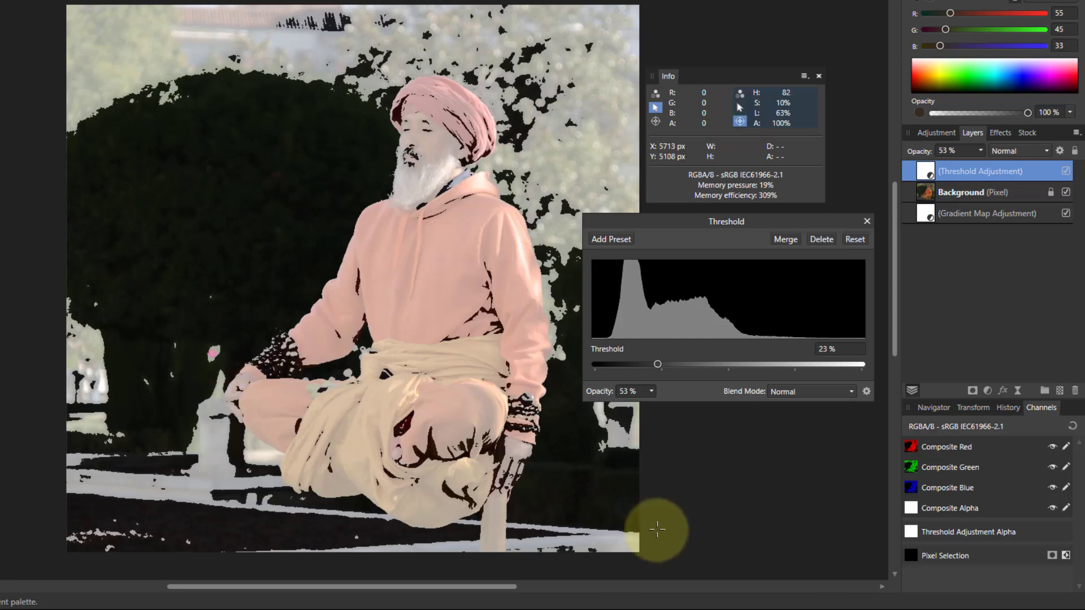
pyautogui.click(740, 120)
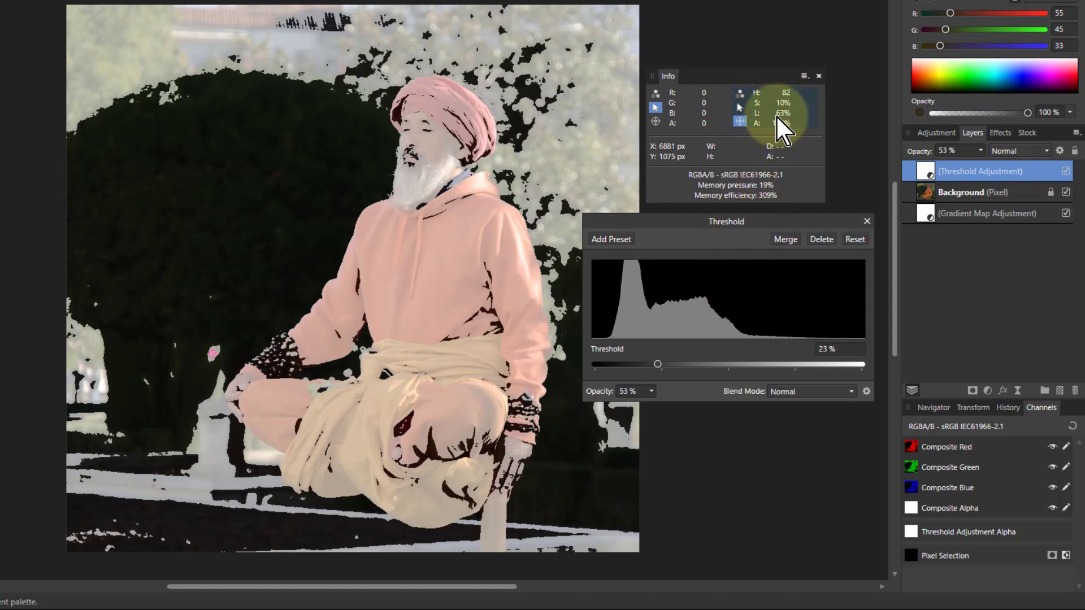
# Hide the Threshold adjustment and colour the Gradient Map's 21% stop from the dark green foliage at the sampler.
pyautogui.click(1065, 172)
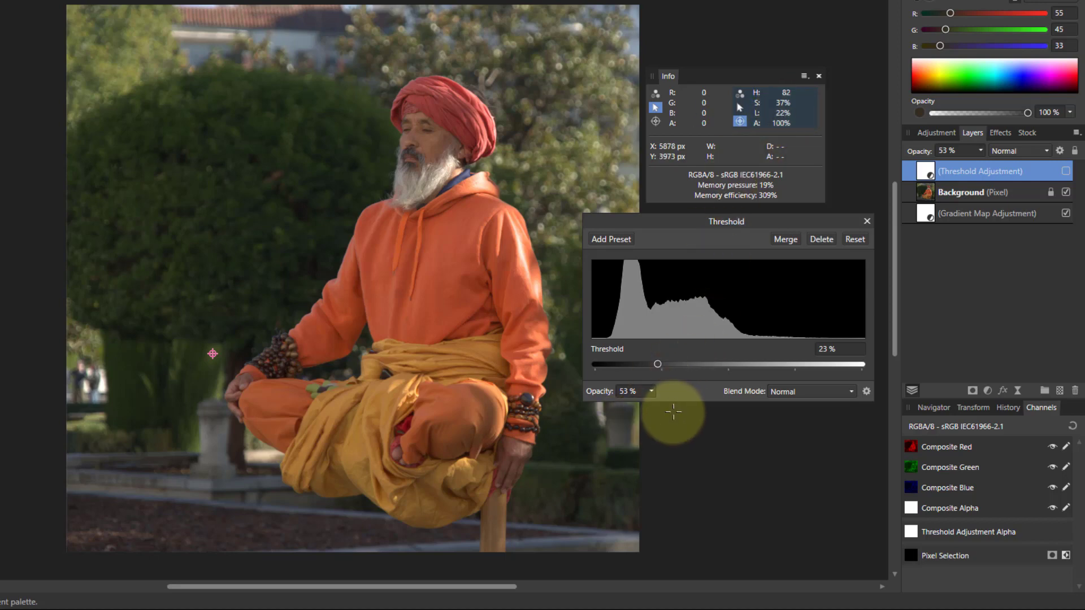
pyautogui.doubleClick(928, 213)
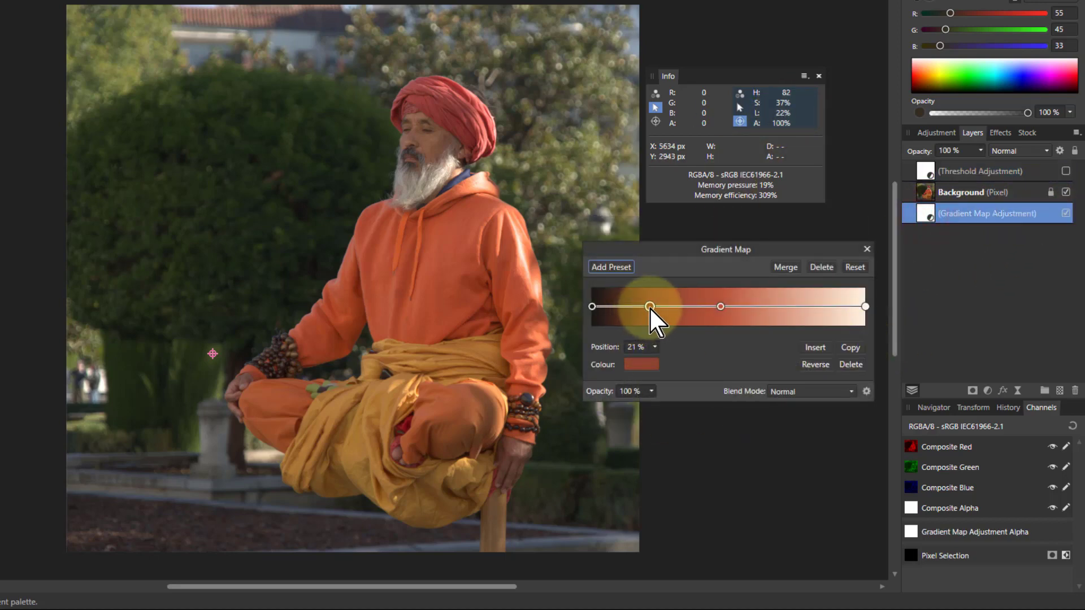
pyautogui.click(651, 307)
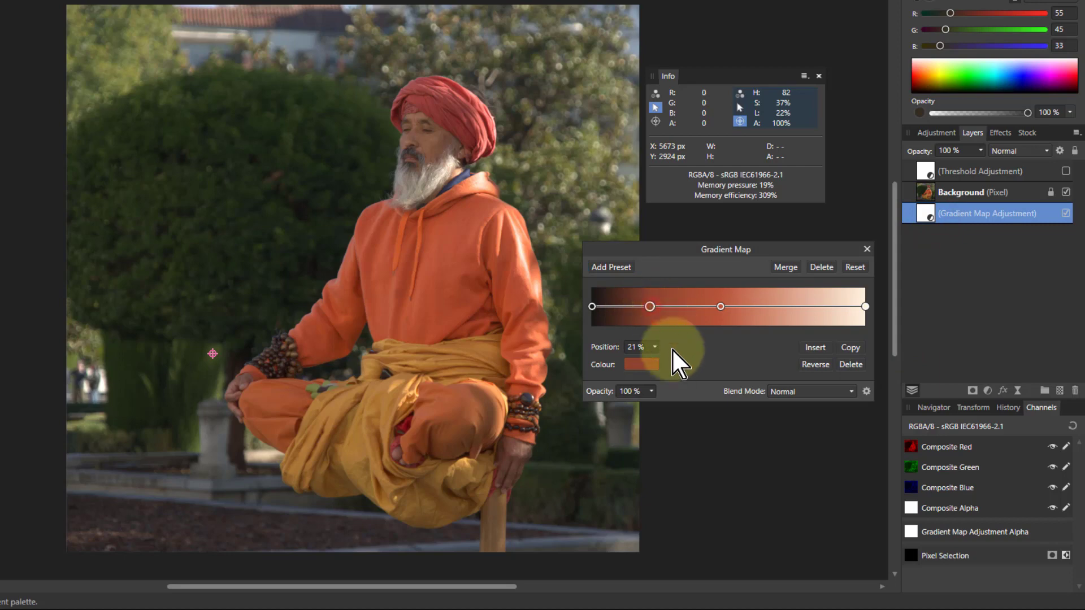
pyautogui.click(641, 365)
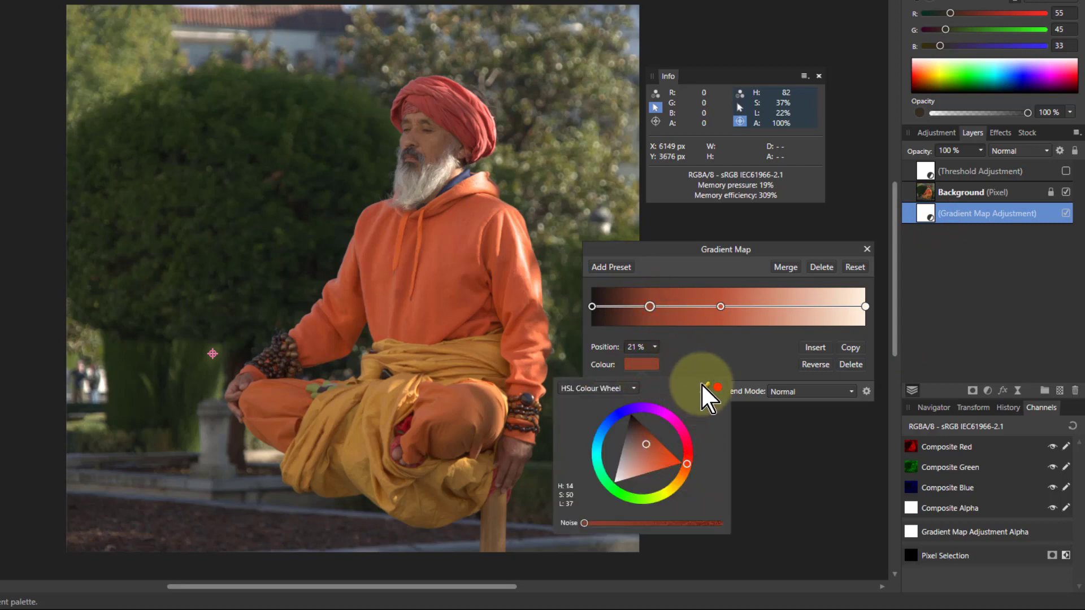
pyautogui.moveTo(626, 392)
pyautogui.mouseDown()
pyautogui.moveTo(320, 383)
pyautogui.moveTo(213, 354)
pyautogui.mouseUp()
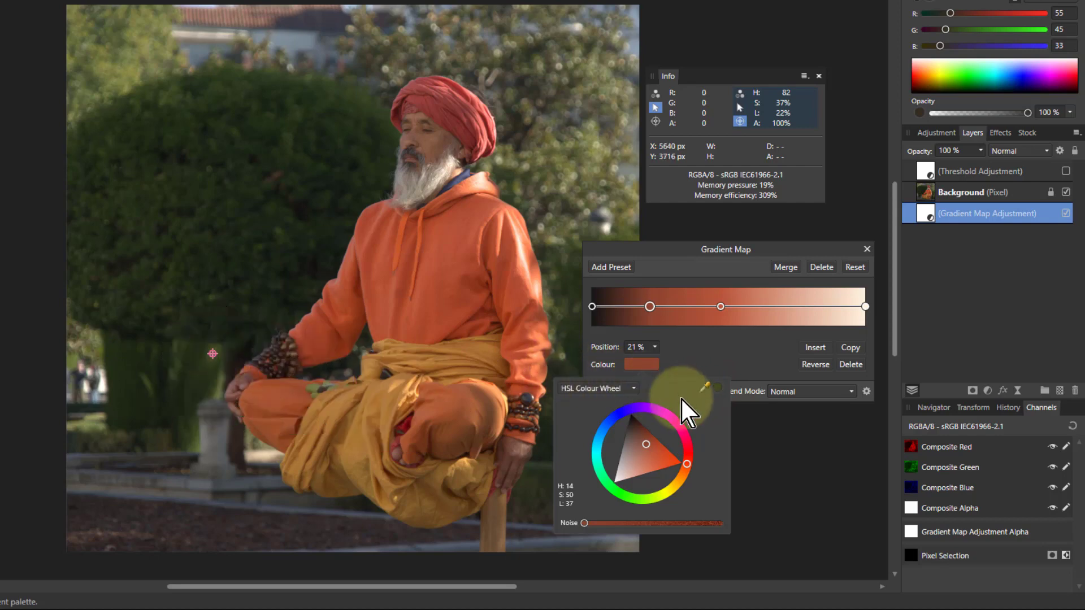
pyautogui.click(718, 387)
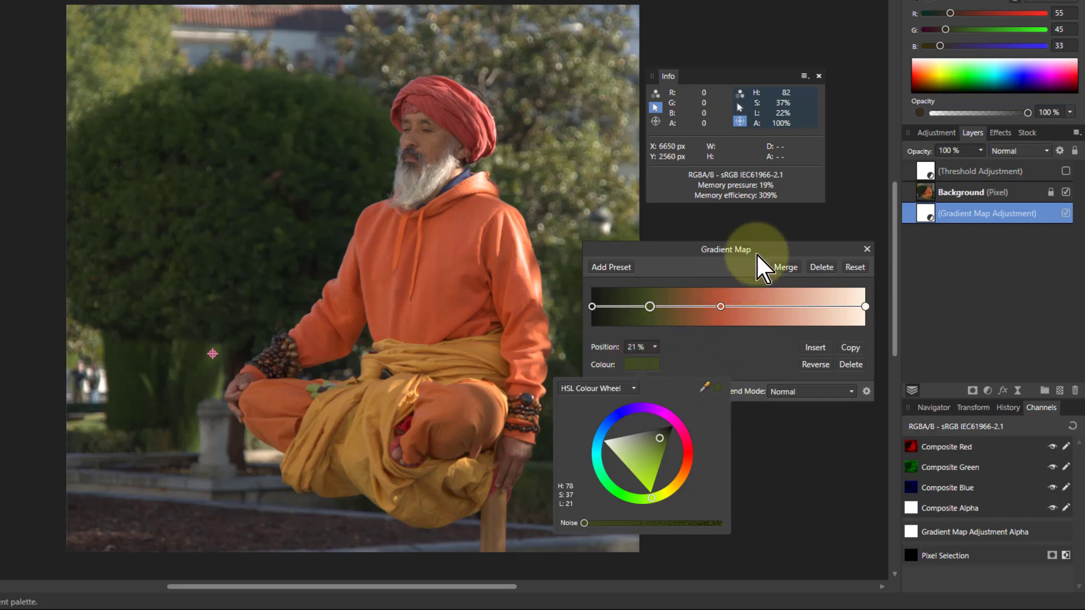
# Set the green stop's position to 22% and insert another stop at 76%, between the orange and cream stops.
pyautogui.click(638, 352)
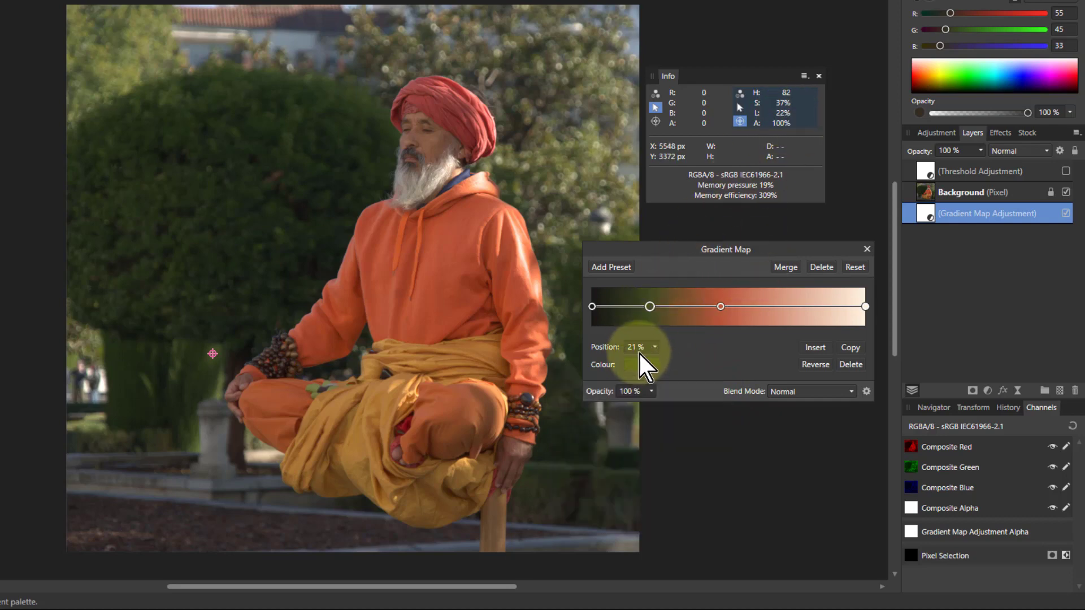
pyautogui.click(641, 349)
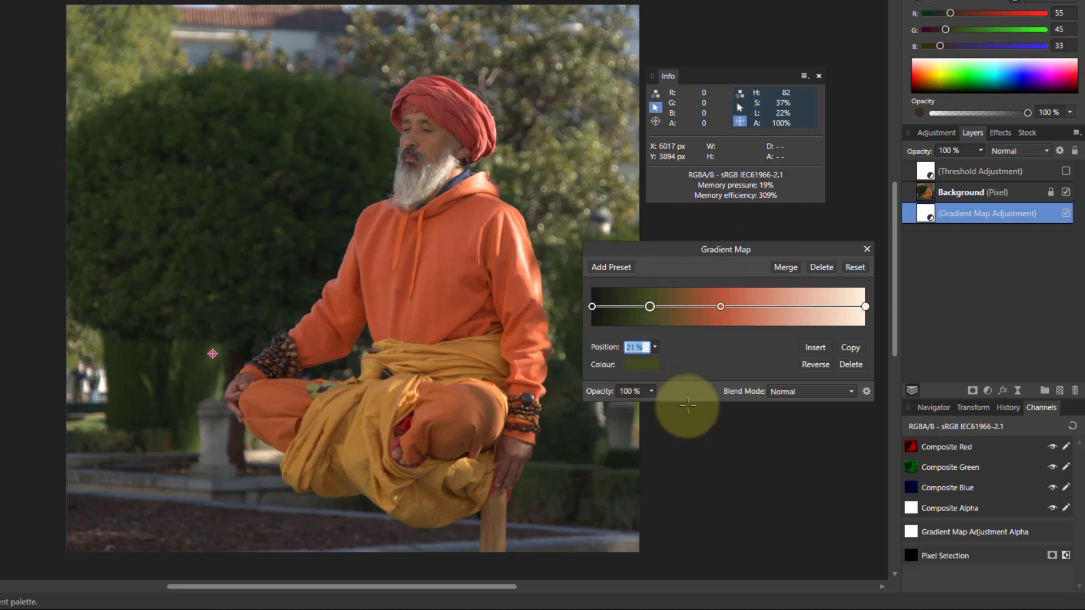
pyautogui.write('22')
pyautogui.press('Return')
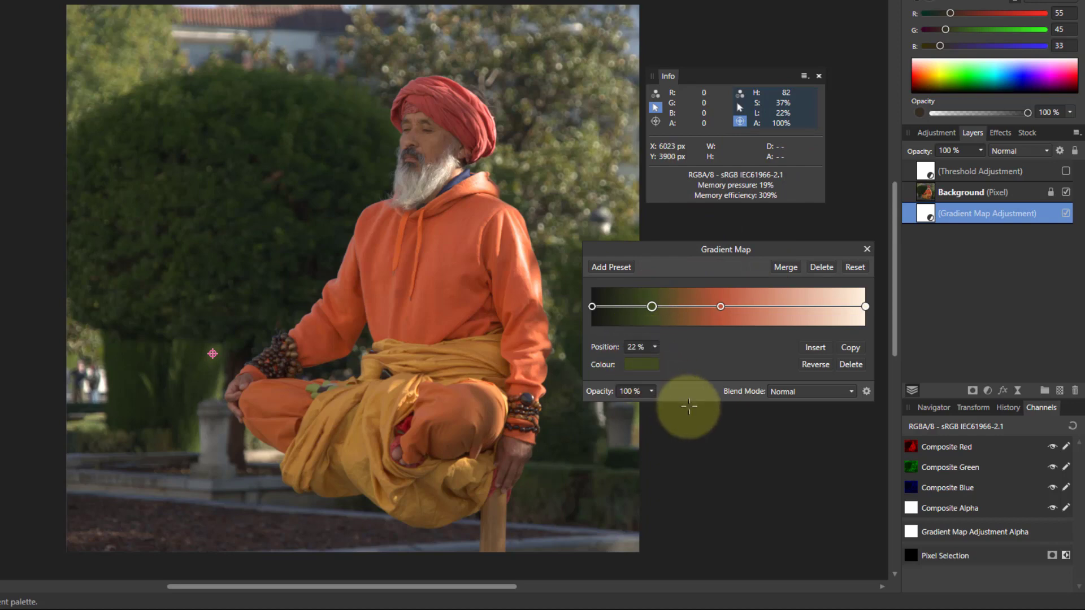
pyautogui.click(800, 306)
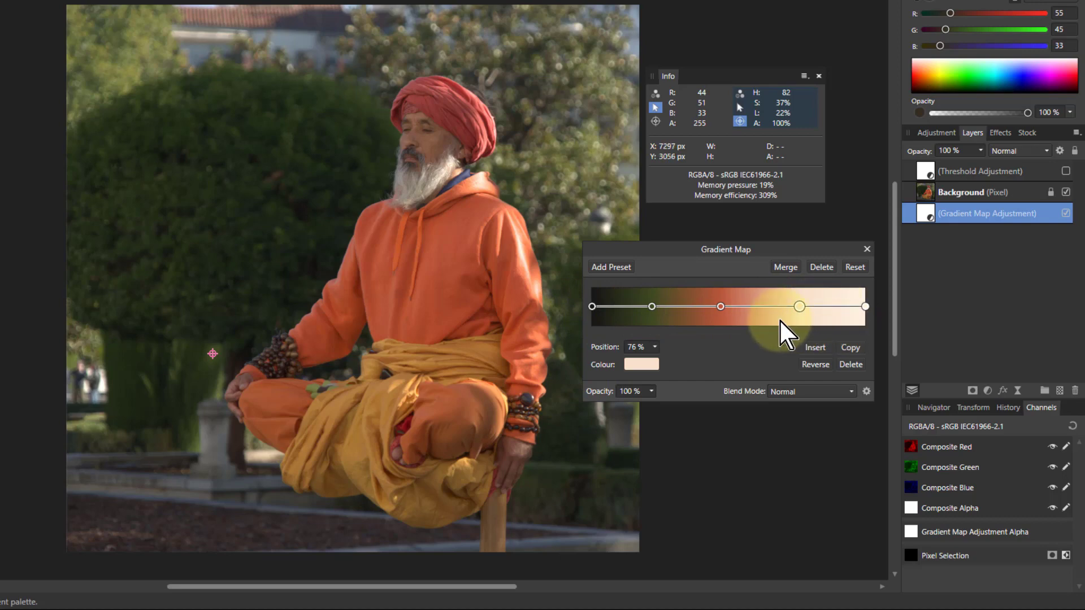
# Show the Threshold adjustment again, set its threshold to 69%, and move the colour sampler onto the bright highlight on the yellow cloth.
pyautogui.click(1065, 170)
pyautogui.doubleClick(925, 174)
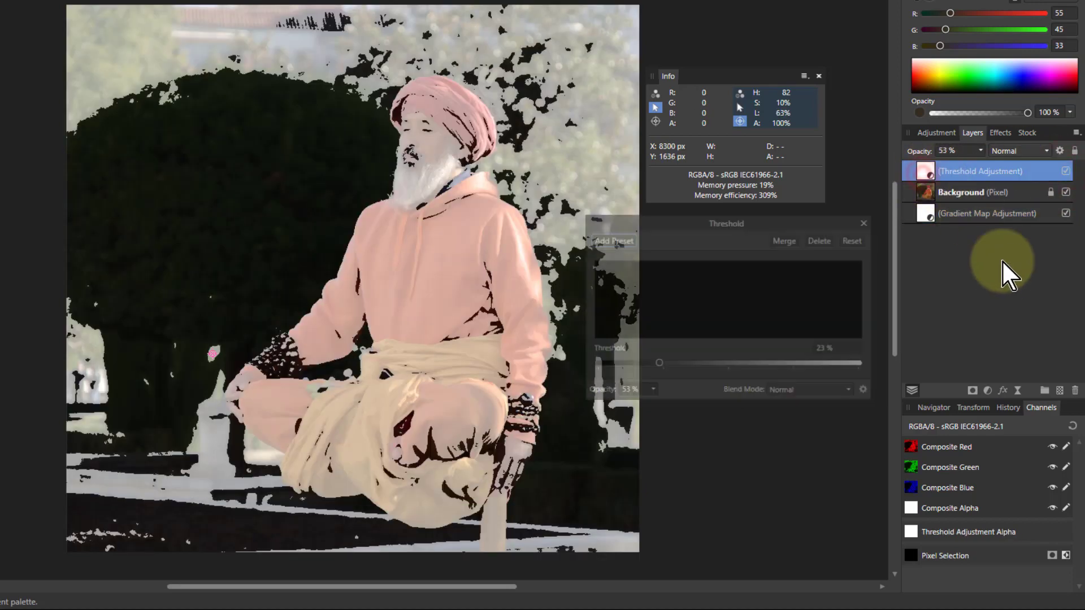
pyautogui.moveTo(658, 364); pyautogui.dragTo(778, 367)
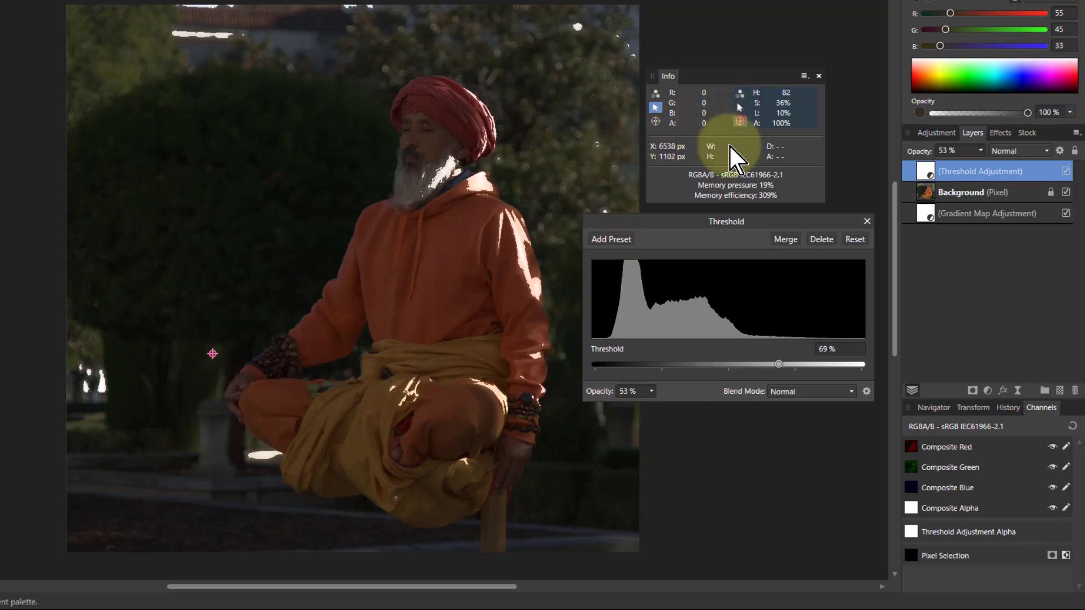
pyautogui.moveTo(729, 146); pyautogui.dragTo(410, 383)
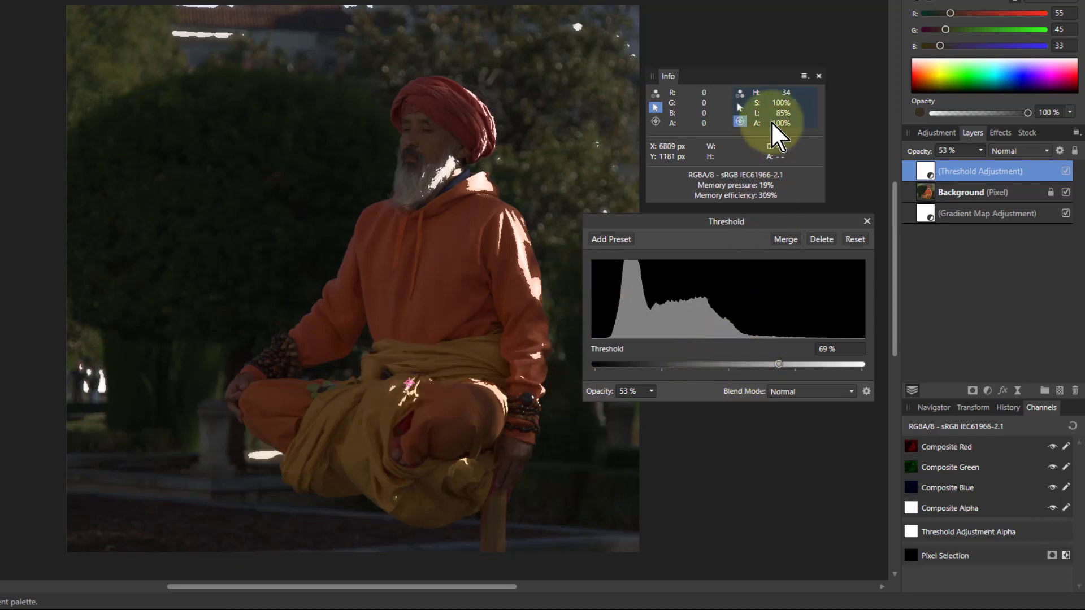
# Hide the Threshold adjustment and set the position of the Gradient Map's 76% stop to 68%.
pyautogui.click(1065, 170)
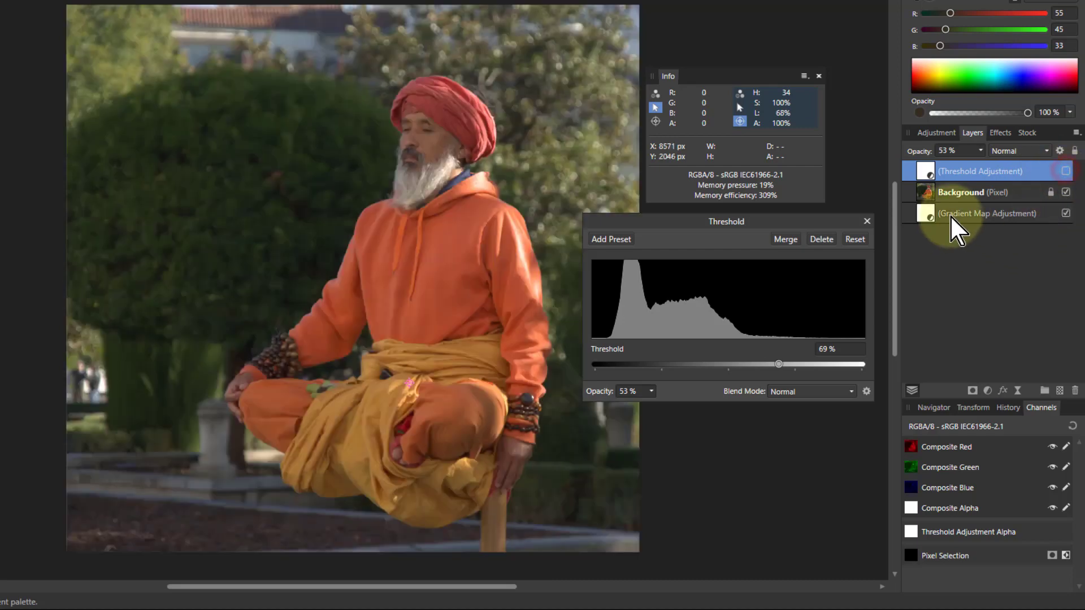
pyautogui.doubleClick(927, 213)
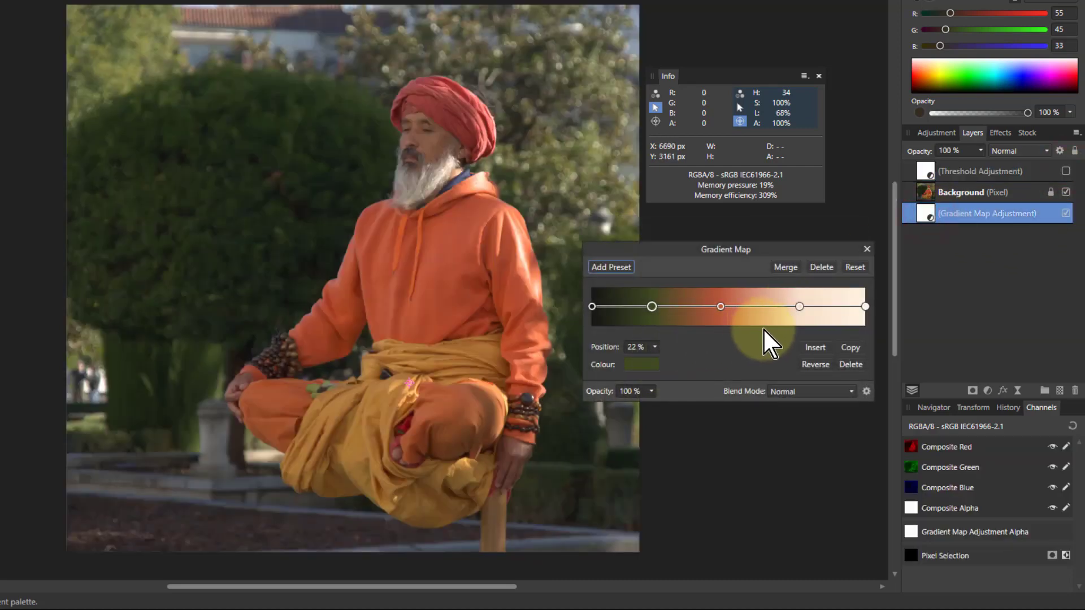
pyautogui.click(798, 305)
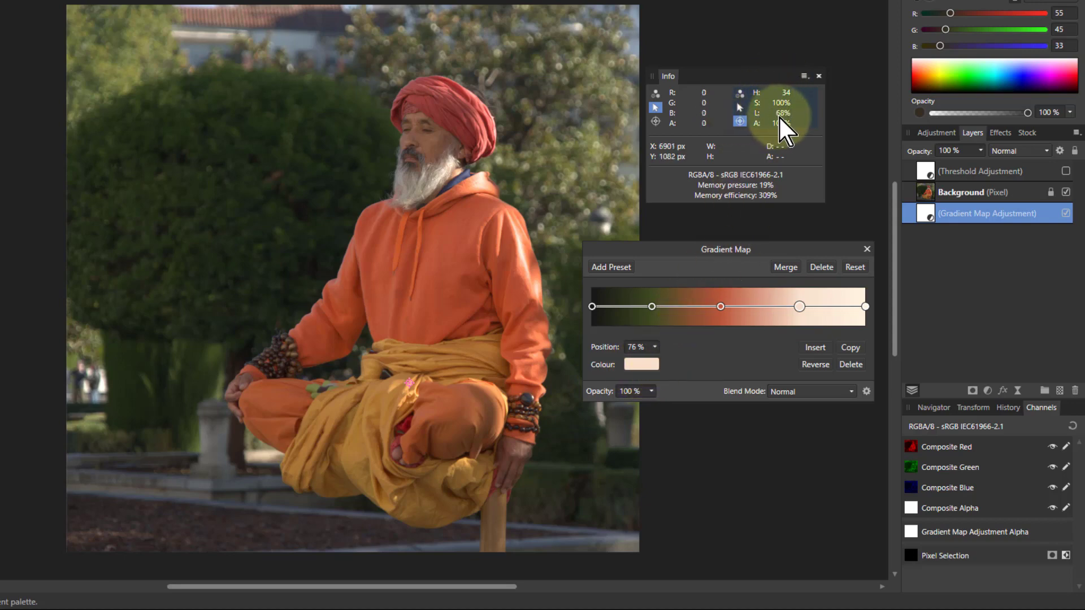
pyautogui.click(636, 346)
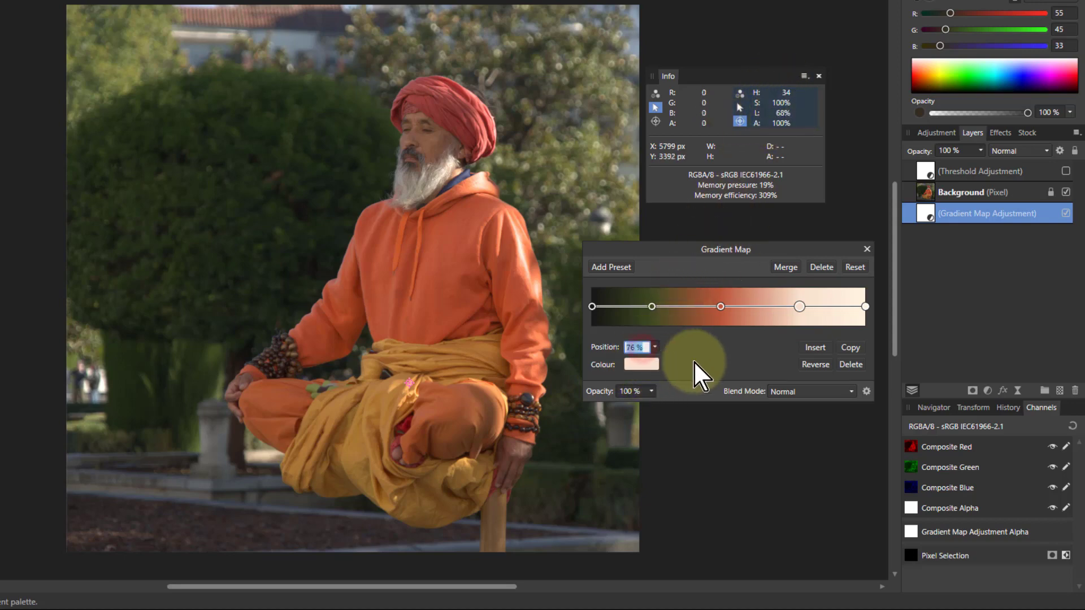
pyautogui.write('68')
pyautogui.press('Return')
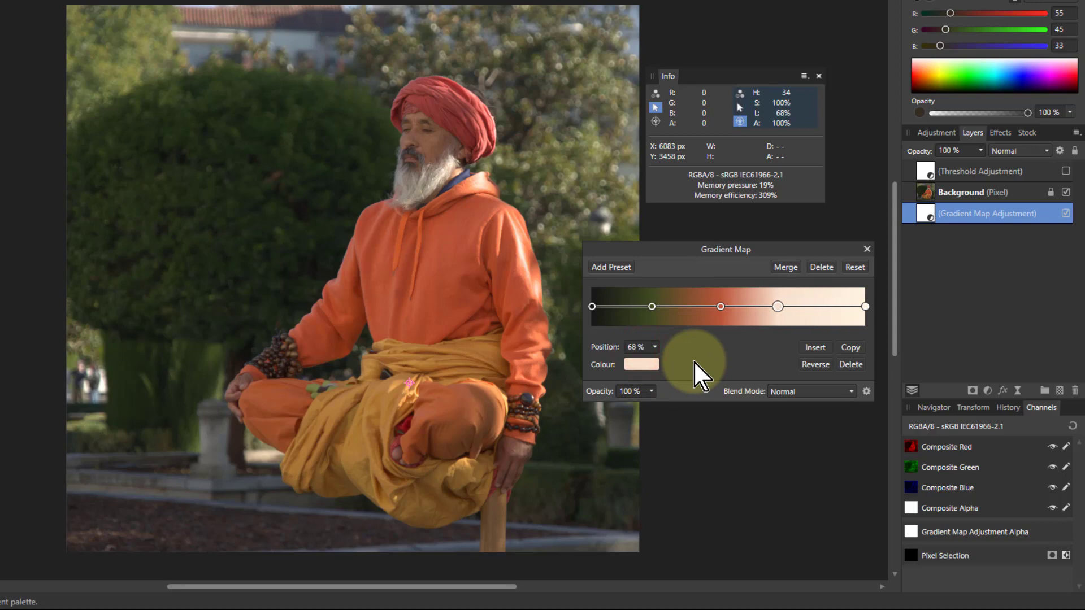
# Colour the Gradient Map's 68% stop with the yellow-orange sampled from the bright highlight on the yellow cloth.
pyautogui.click(637, 363)
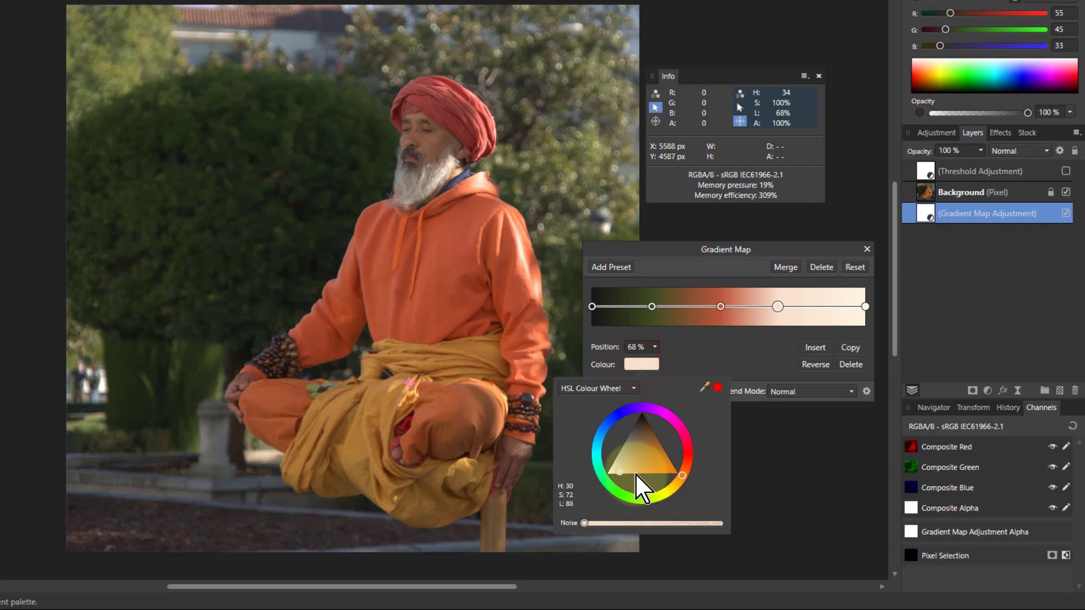
pyautogui.moveTo(701, 383); pyautogui.dragTo(410, 384)
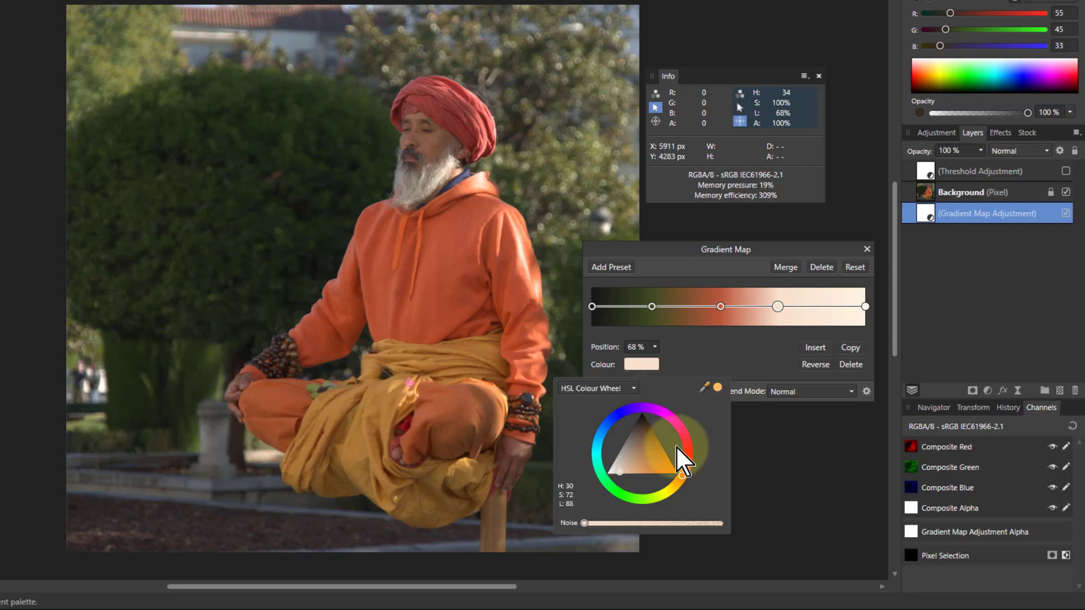
pyautogui.click(722, 387)
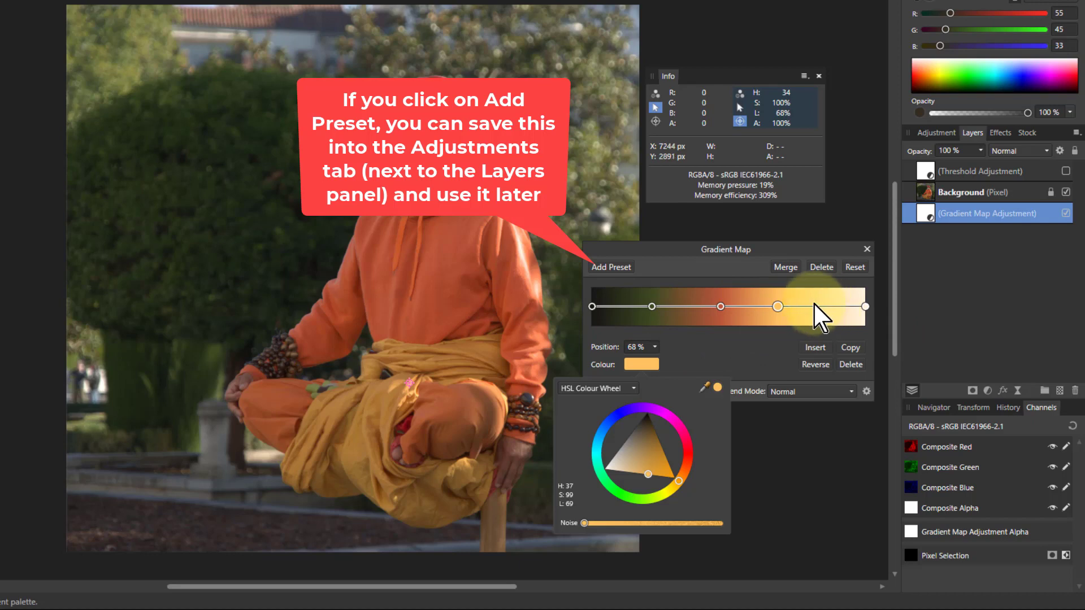
# Copy the Gradient Map adjustment into the street photo document above its Background layer and reduce the adjustment's opacity to 53%.
pyautogui.click(926, 212)
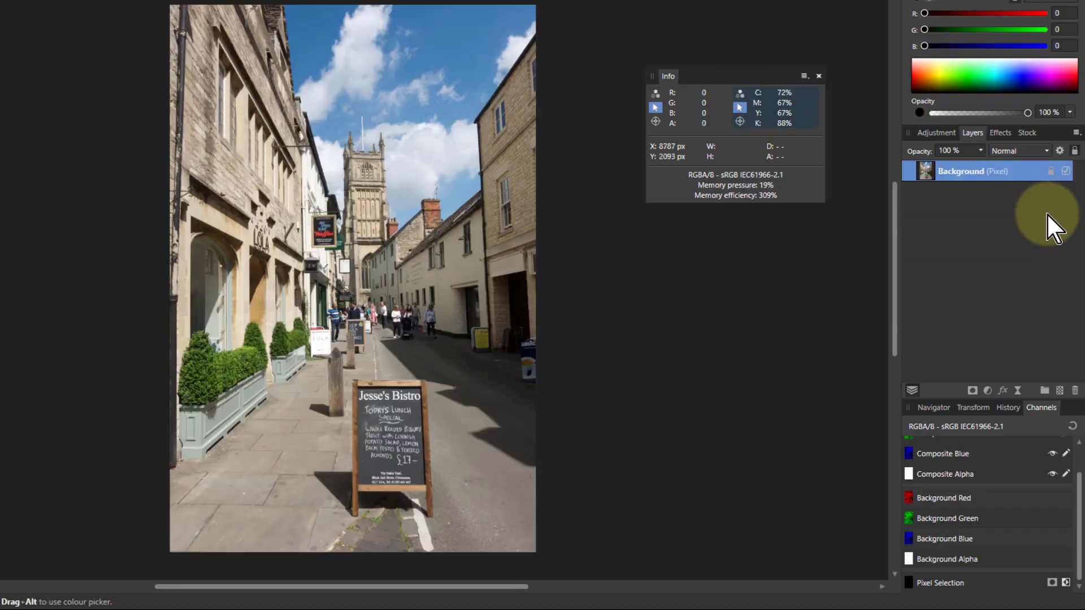
pyautogui.hotkey('ctrl', 'v')
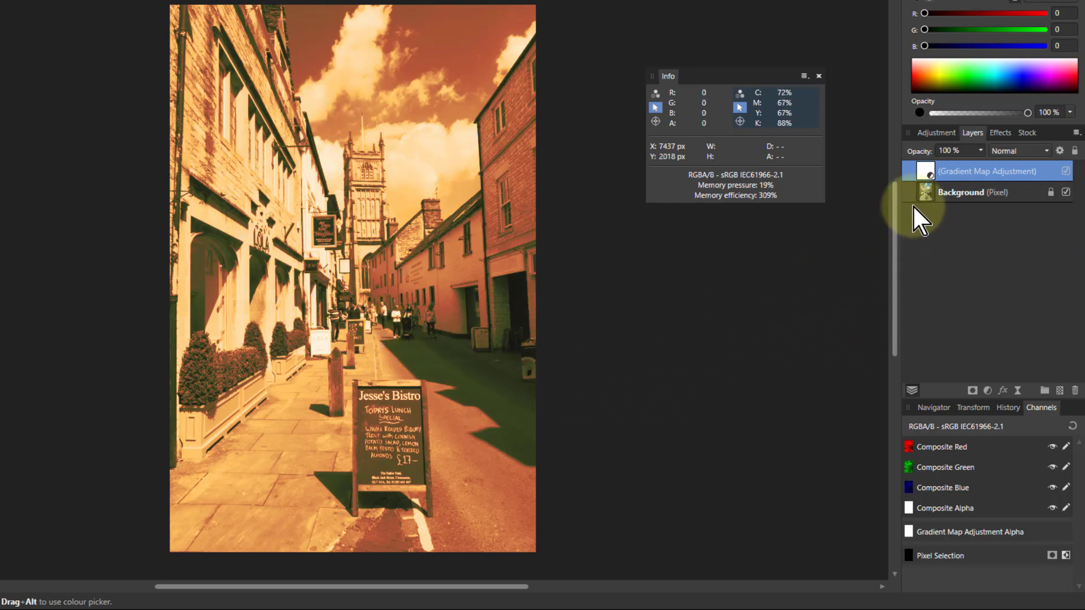
pyautogui.click(980, 149)
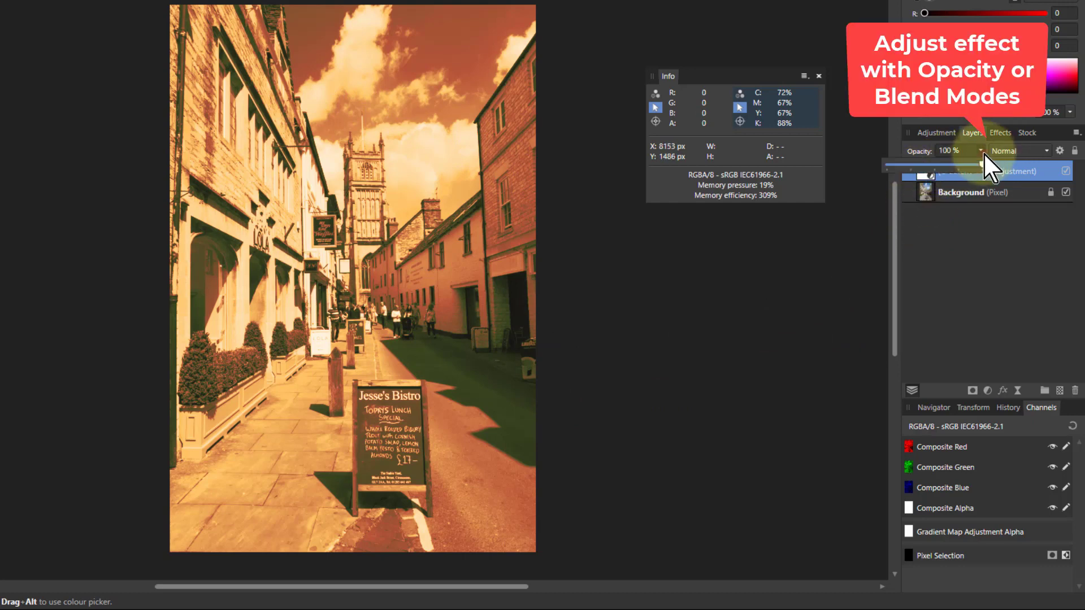
pyautogui.moveTo(967, 176); pyautogui.dragTo(936, 177)
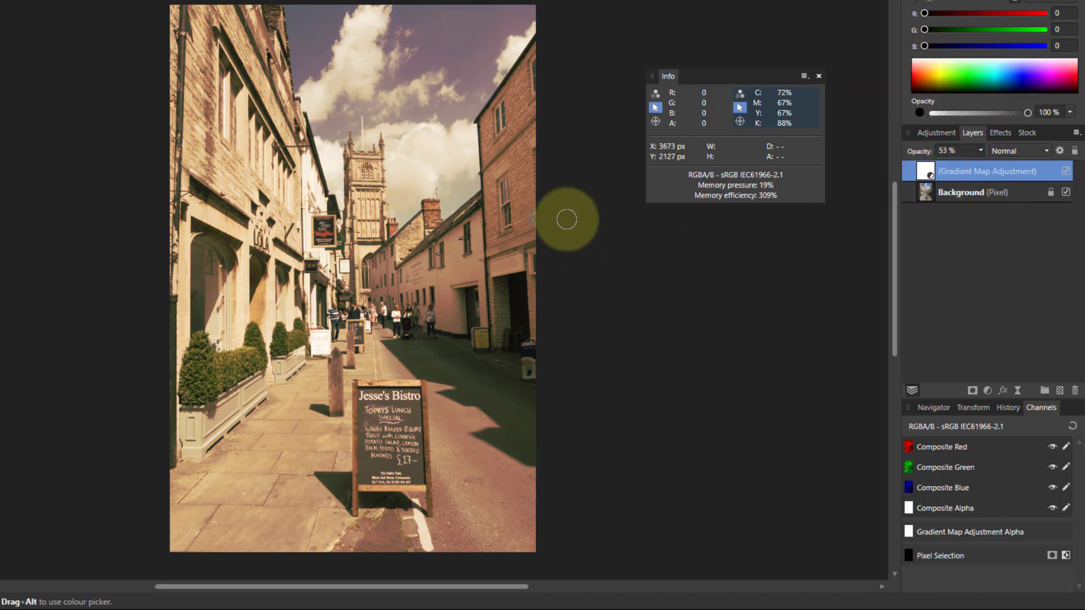